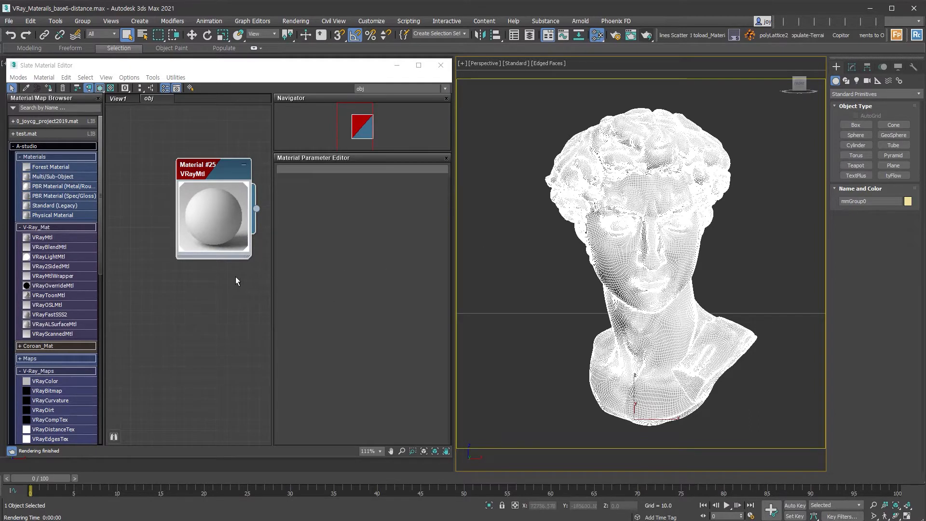
- Open the bust material's parameters and render the scene as a reference, closing the render view when done
double_click(215, 176)
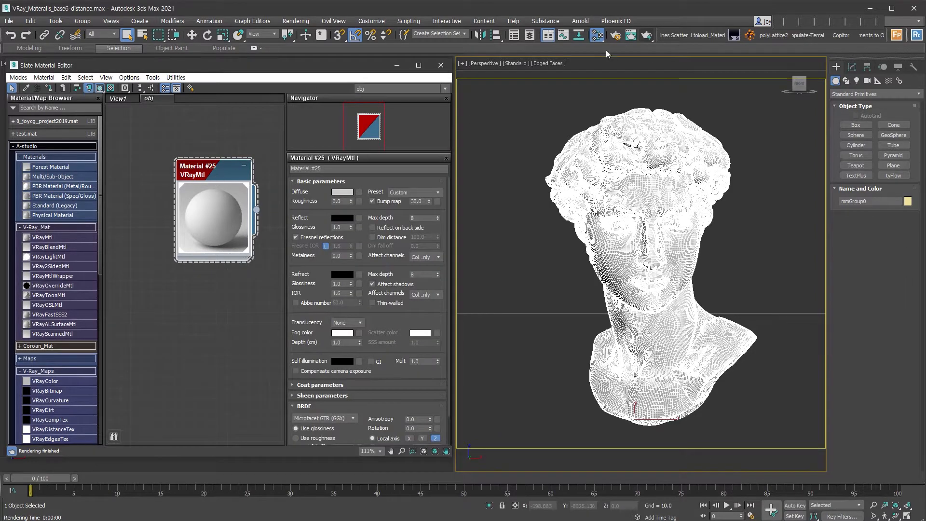
left_click(646, 36)
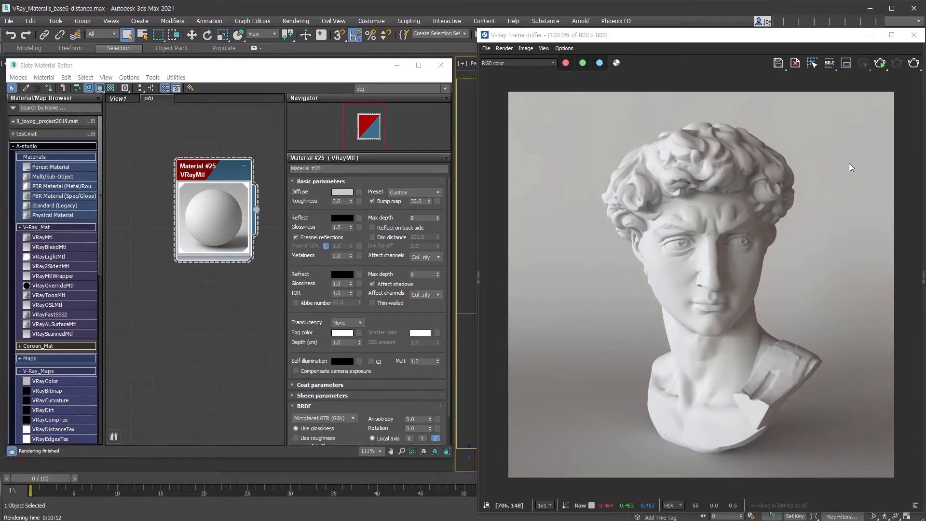
left_click(870, 35)
- Create a sphere about 1,769 units in diameter and position it so that it overlaps one side of the bust's head
left_click(855, 135)
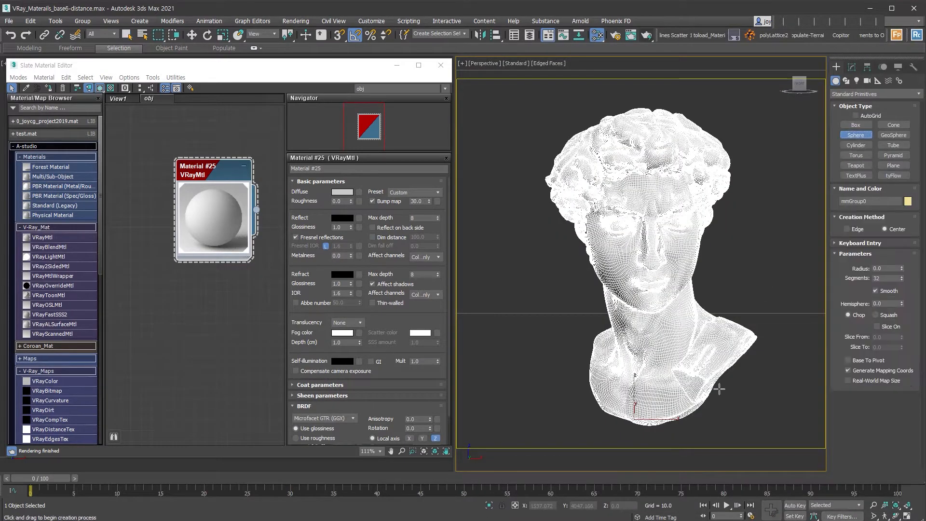
left_click_drag(724, 415, 758, 392)
right_click(724, 392)
right_click(722, 390)
left_click(726, 393)
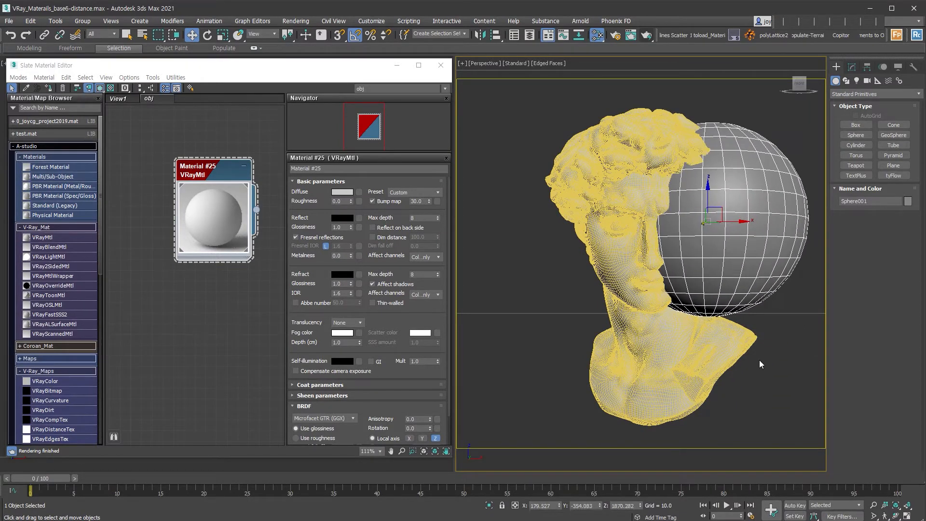
- Add a VRayDistanceTex map and connect it to the Diffuse map of the bust's VRayMtl
scroll(89, 352, "down", 3)
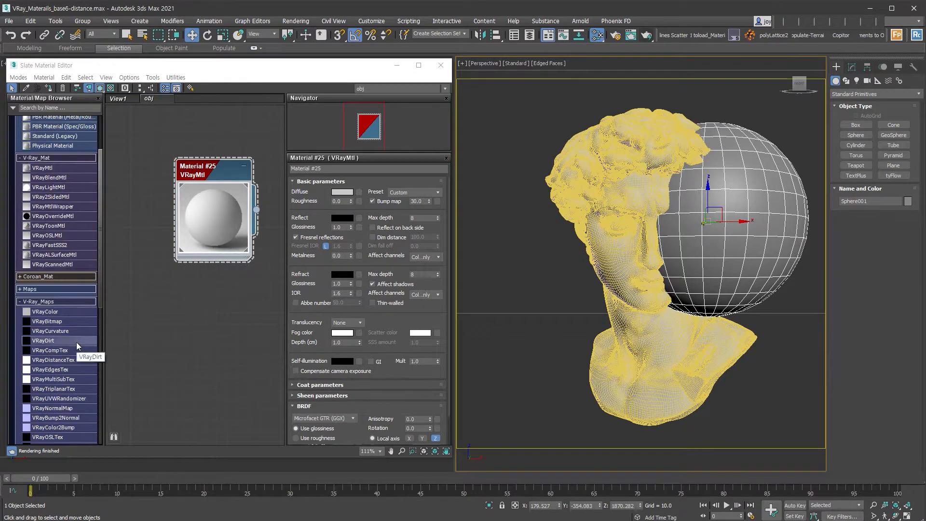
left_click_drag(56, 361, 158, 319)
left_click_drag(208, 178, 262, 310)
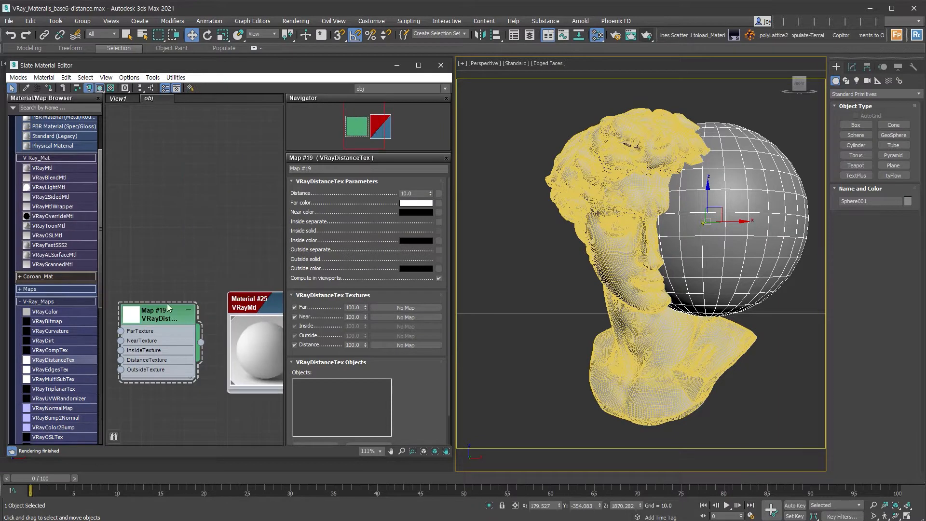
left_click(164, 316)
left_click_drag(201, 343, 227, 391)
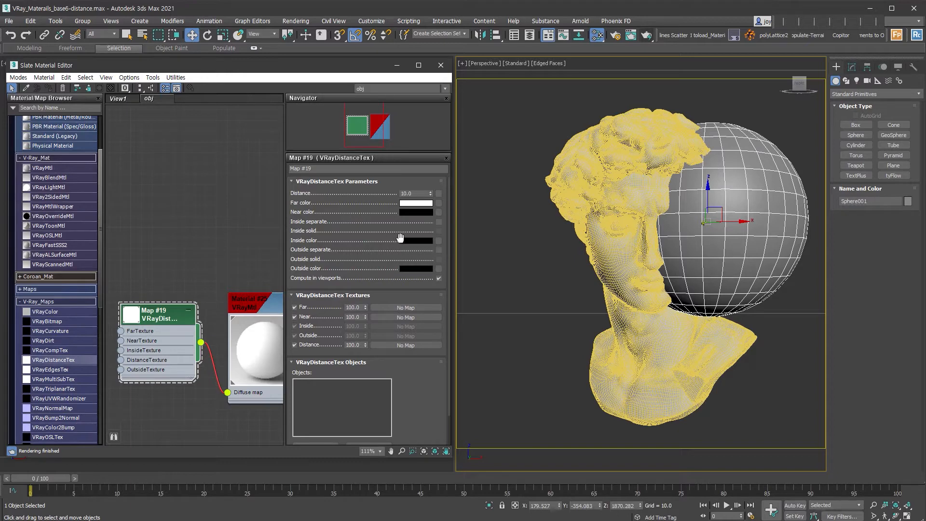
- Add the sphere to the distance texture's object list and render the scene
scroll(417, 368, "down", 2)
left_click(320, 414)
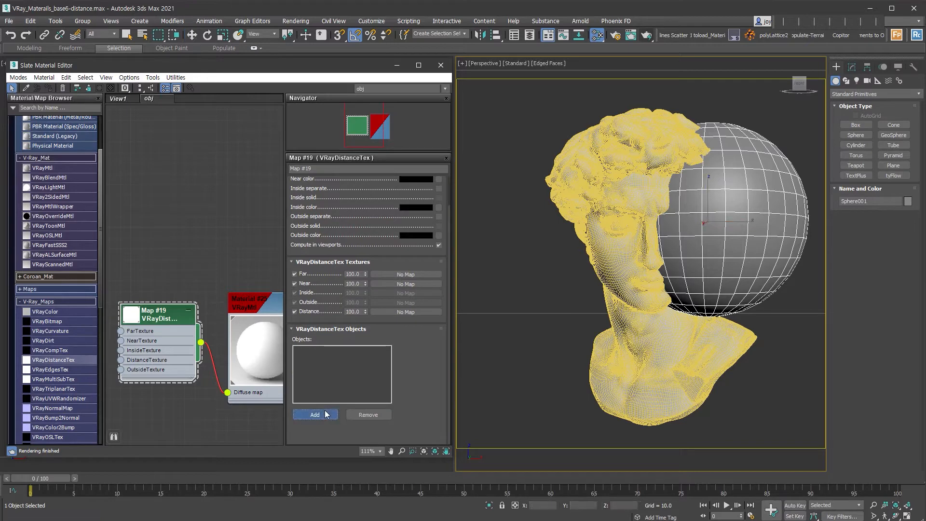
left_click(775, 195)
scroll(423, 366, "up", 2)
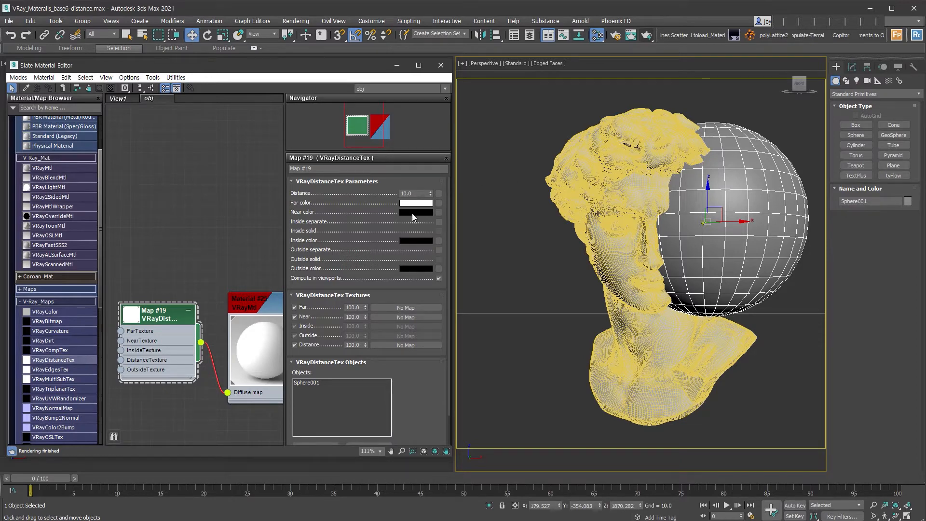
key("shift+q")
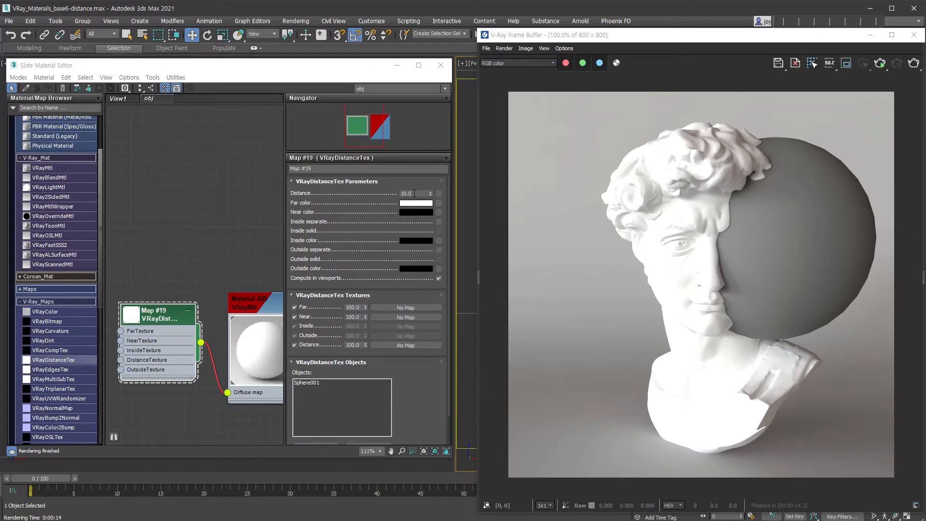
- Set the distance texture's Distance to 100 and start interactive rendering
left_click_drag(413, 192, 394, 193)
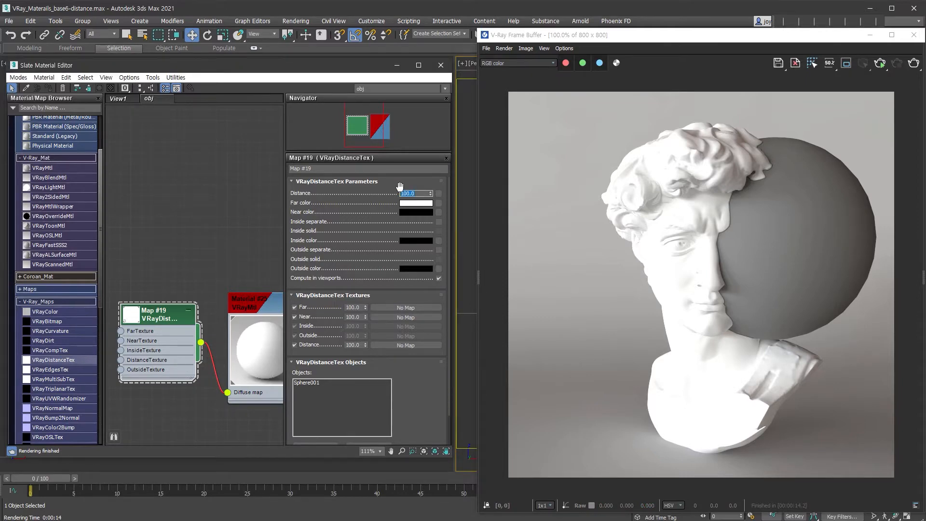
left_click(881, 63)
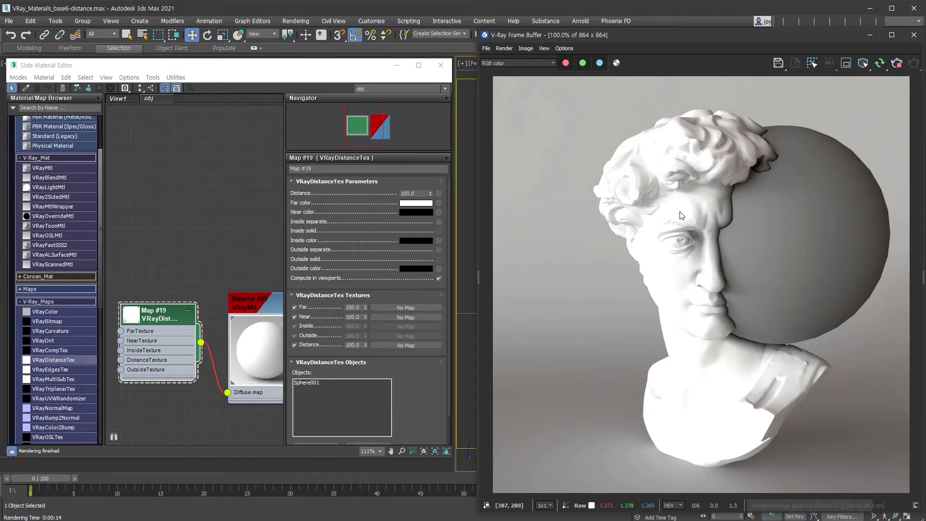
- Make the sphere non-renderable in its object properties, keeping the render window clear of the material parameters
left_click_drag(741, 39, 467, 36)
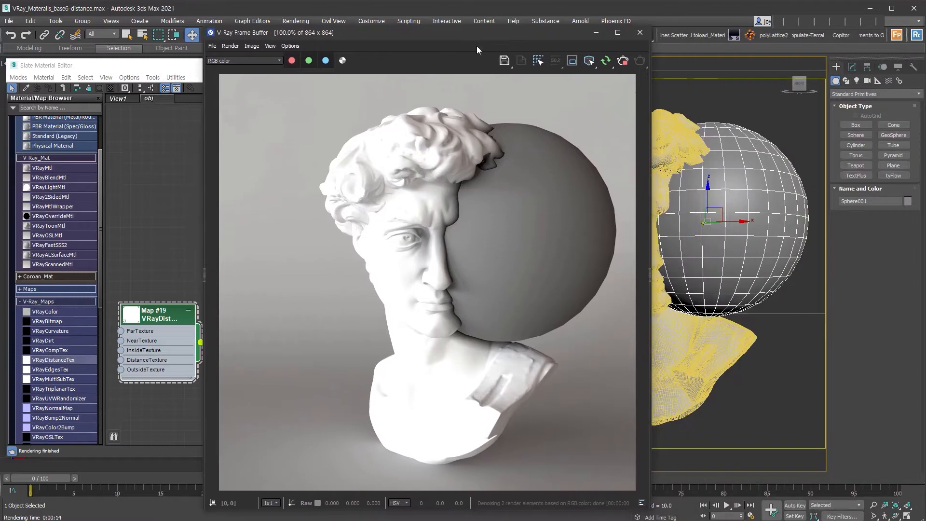
right_click(748, 199)
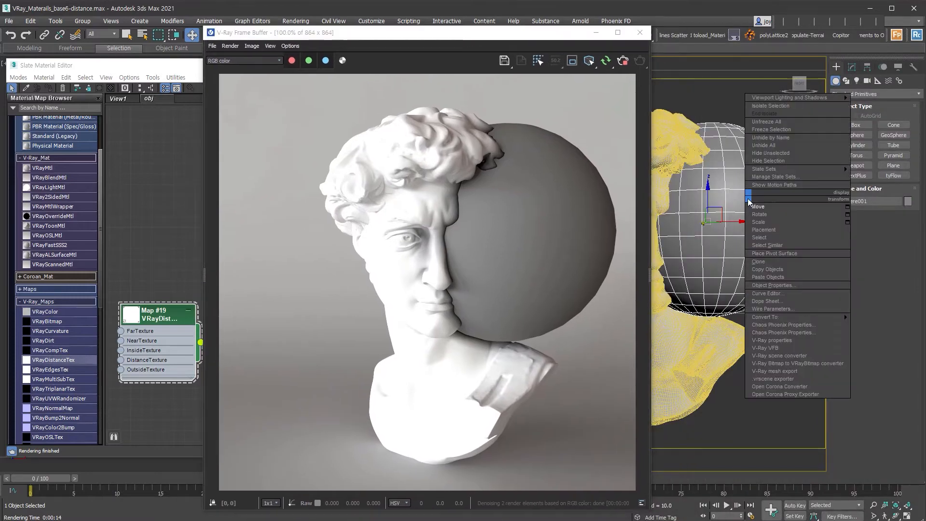
left_click(784, 286)
left_click(468, 251)
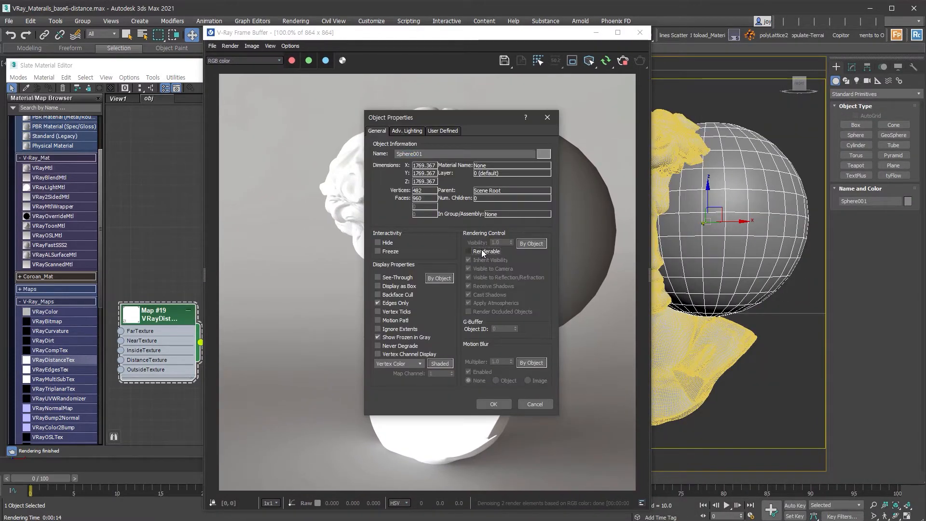
left_click(504, 401)
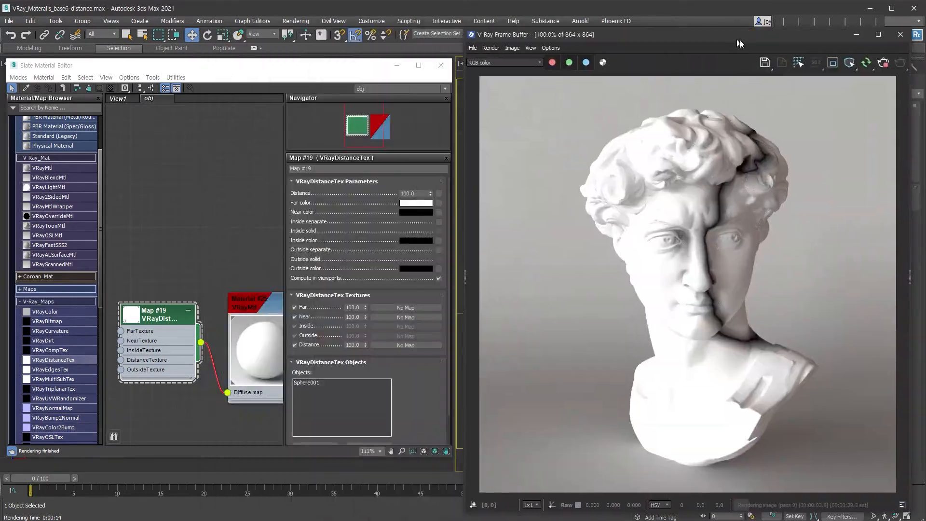
left_click_drag(738, 41, 748, 40)
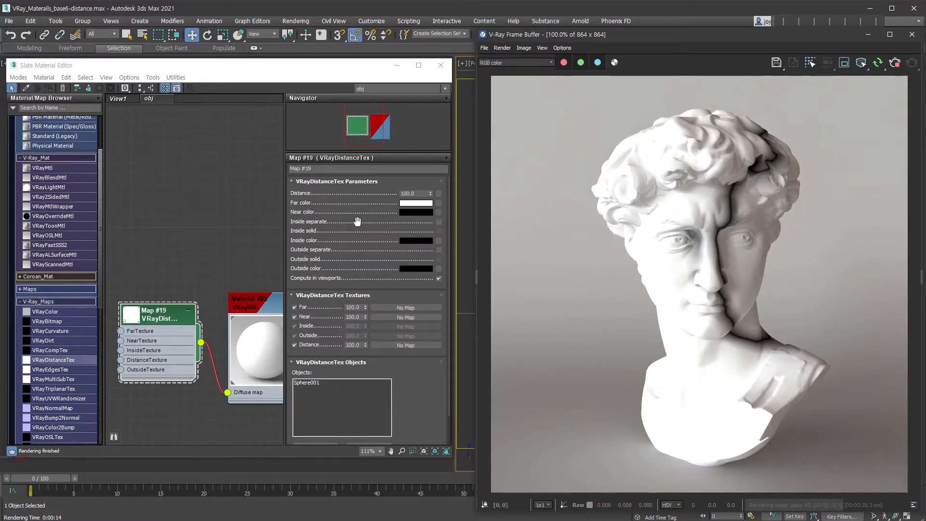
- Enable Inside separate and Inside solid for the distance texture
left_click(438, 223)
left_click(439, 231)
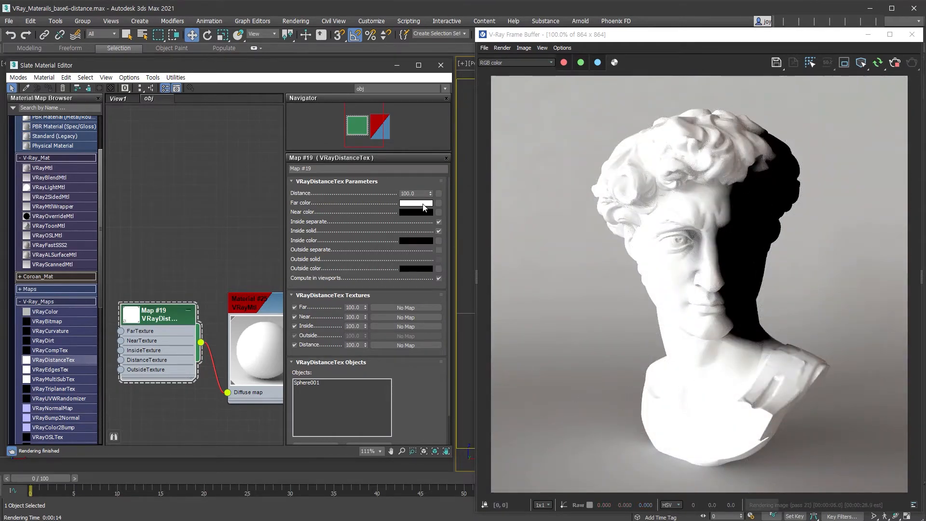
- Swap the distance texture's far and near colors and set its inside color to white
left_click_drag(423, 207, 426, 218)
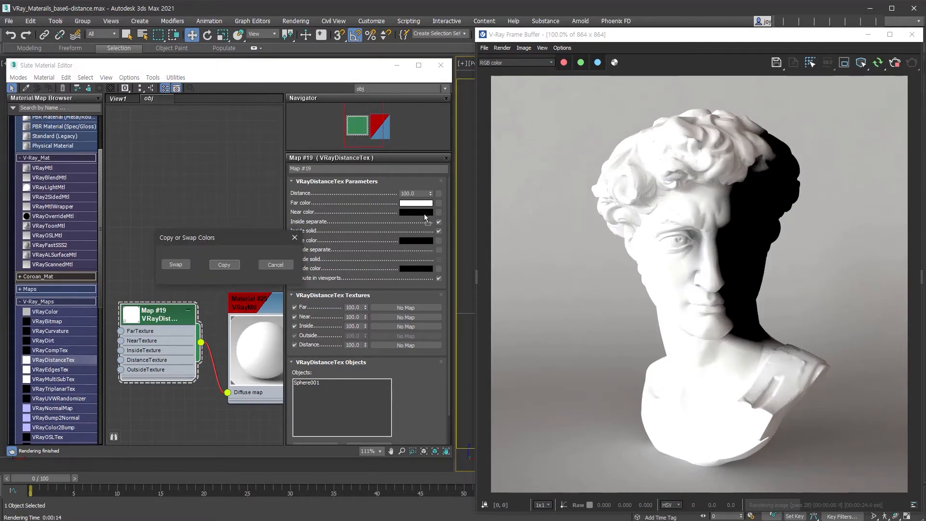
left_click(184, 263)
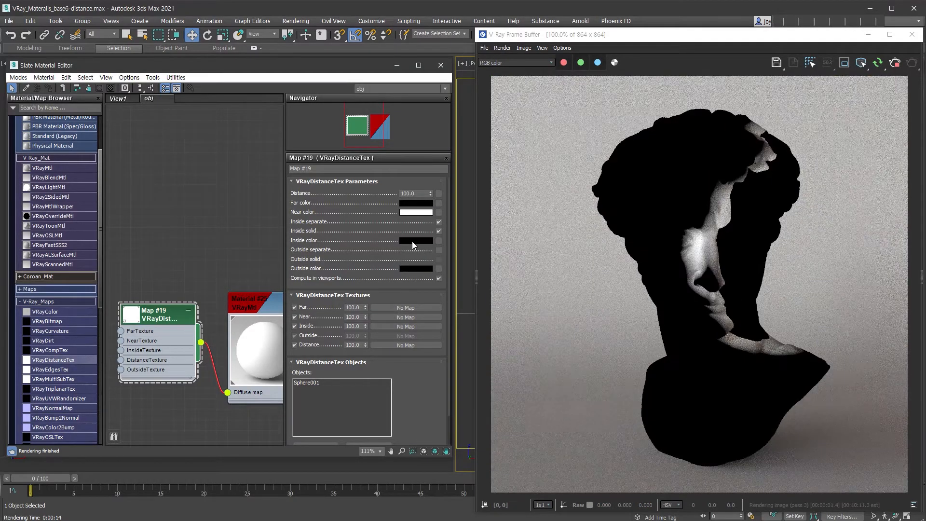
left_click(412, 242)
left_click_drag(285, 66, 293, 154)
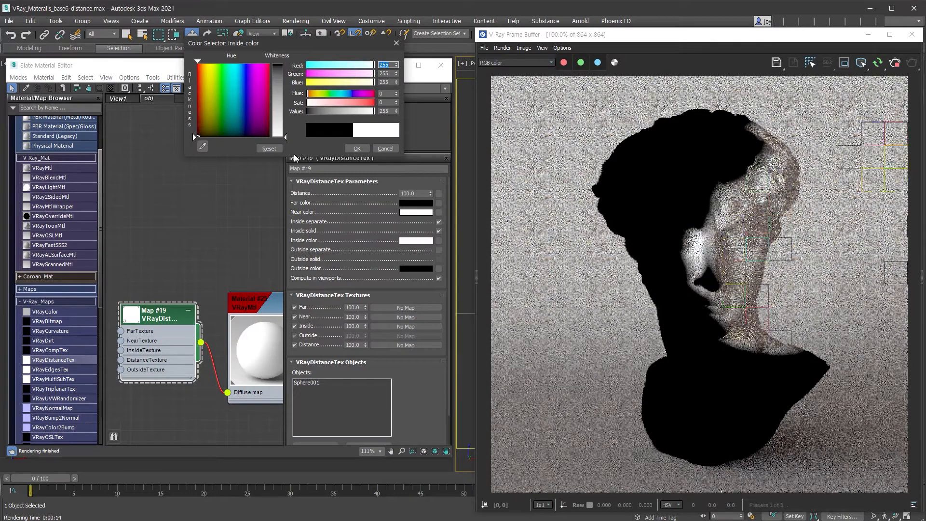
left_click(359, 149)
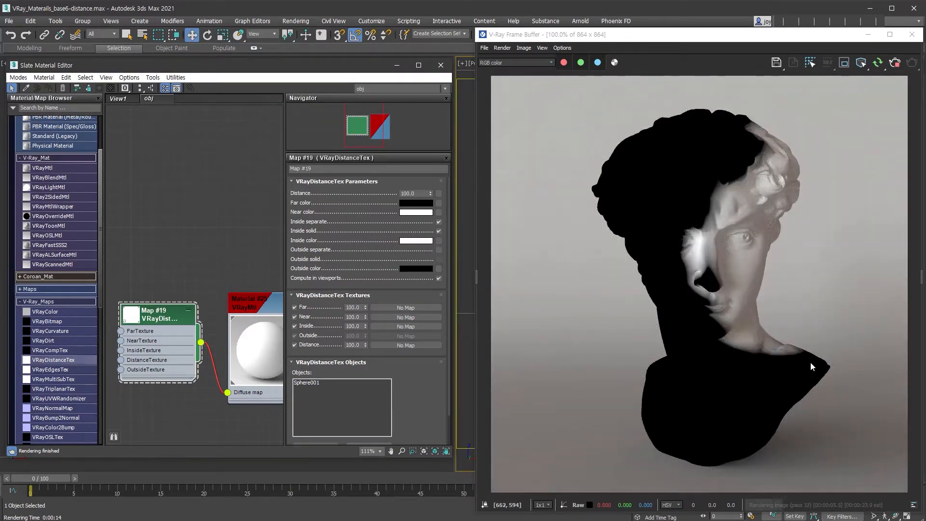
- Swap the far and near colors back and set the inside color to black
left_click_drag(418, 212, 416, 203)
left_click(170, 264)
left_click(416, 241)
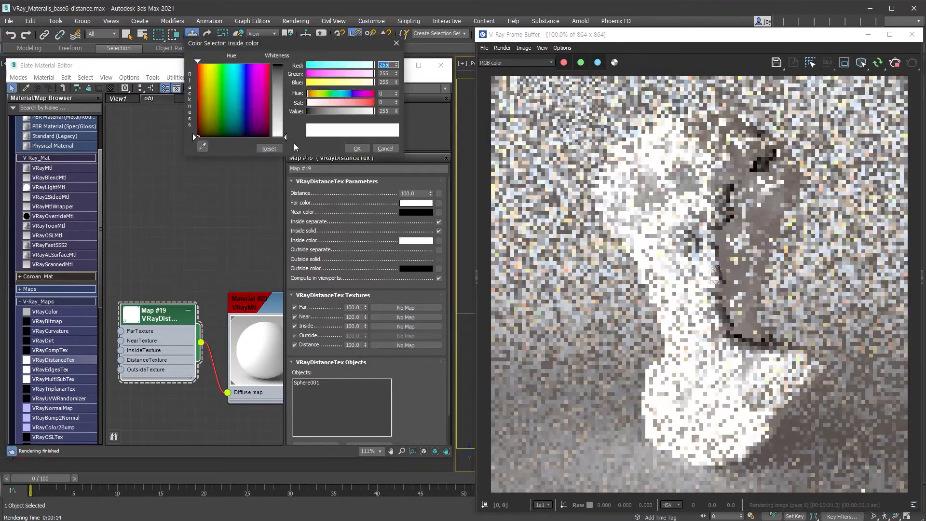
left_click(307, 112)
left_click(357, 148)
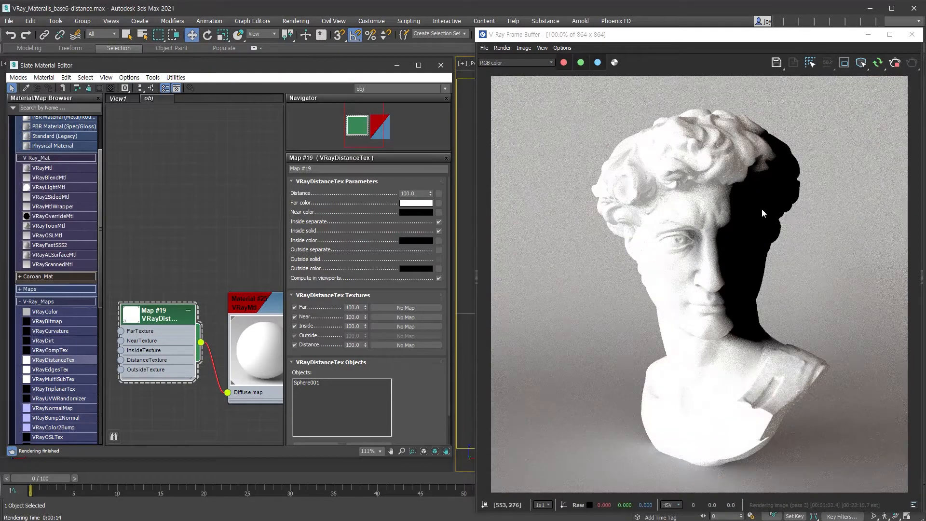
- Set the distance texture's near color to red (237, 0, 0) and copy it to the inside color
left_click(413, 213)
left_click(370, 65)
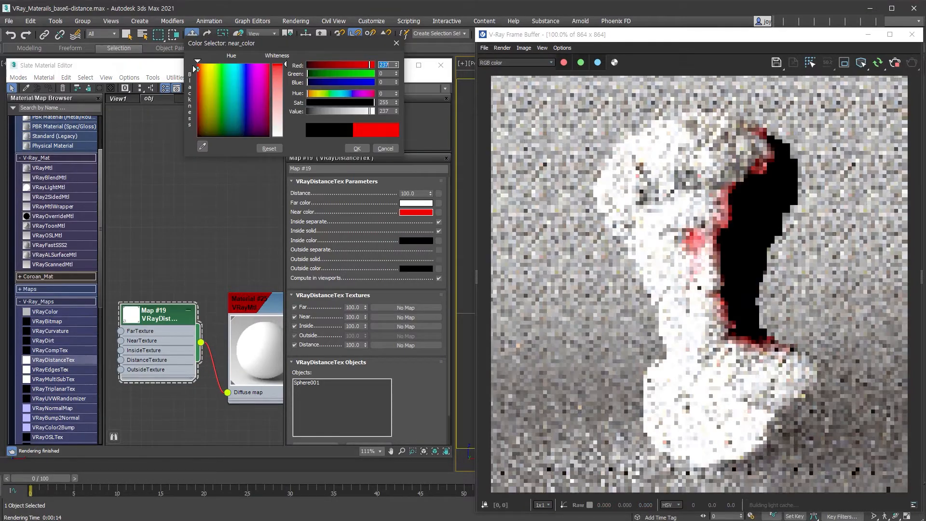
left_click(357, 148)
left_click_drag(424, 212, 423, 203)
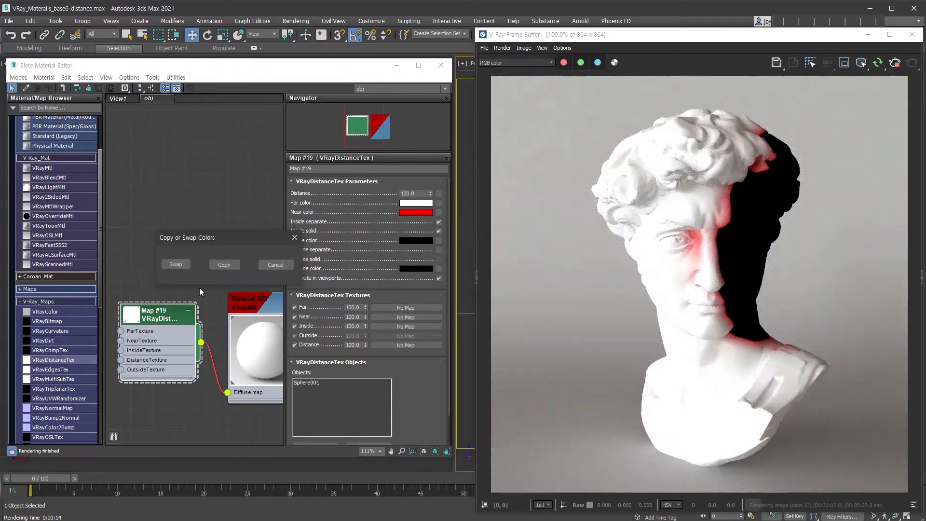
left_click(224, 265)
- Set the distance texture's far color to saturated orange-yellow and its Distance to 0
left_click(409, 204)
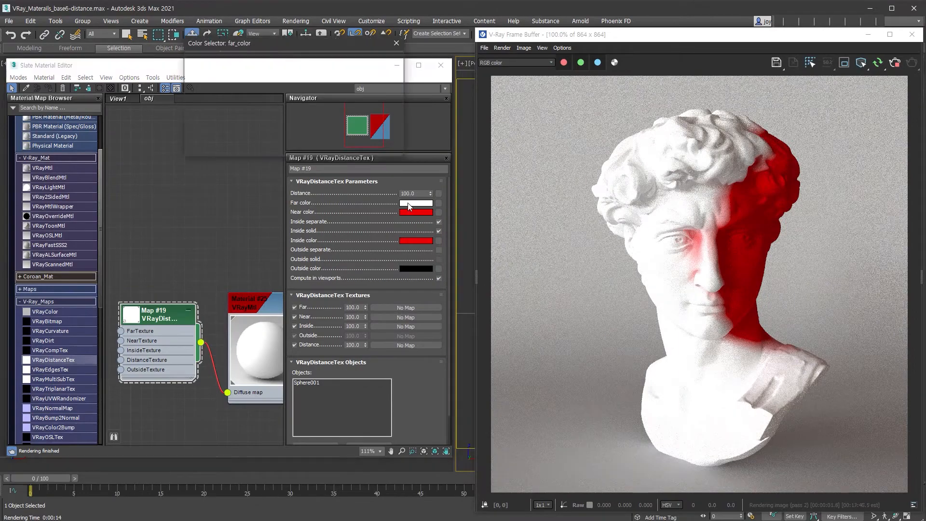
left_click(206, 65)
left_click_drag(278, 130, 279, 63)
left_click(357, 148)
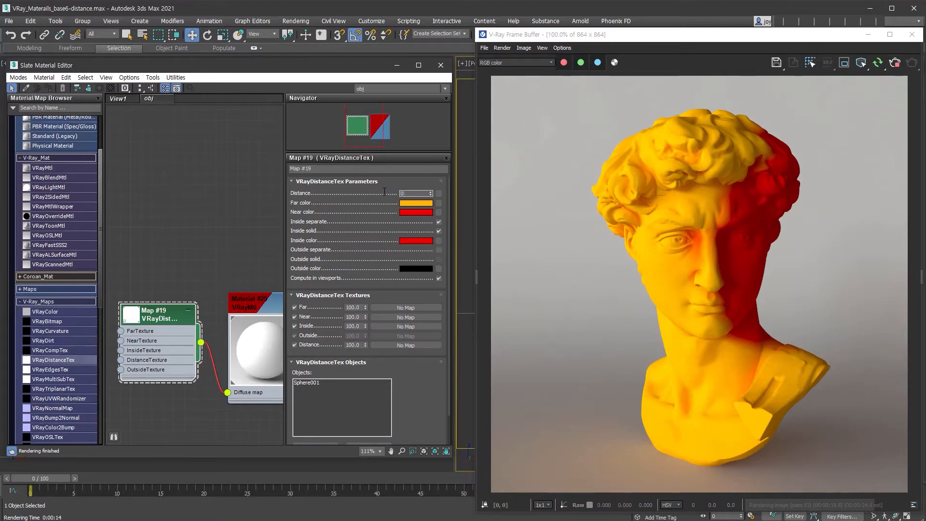
key("Return")
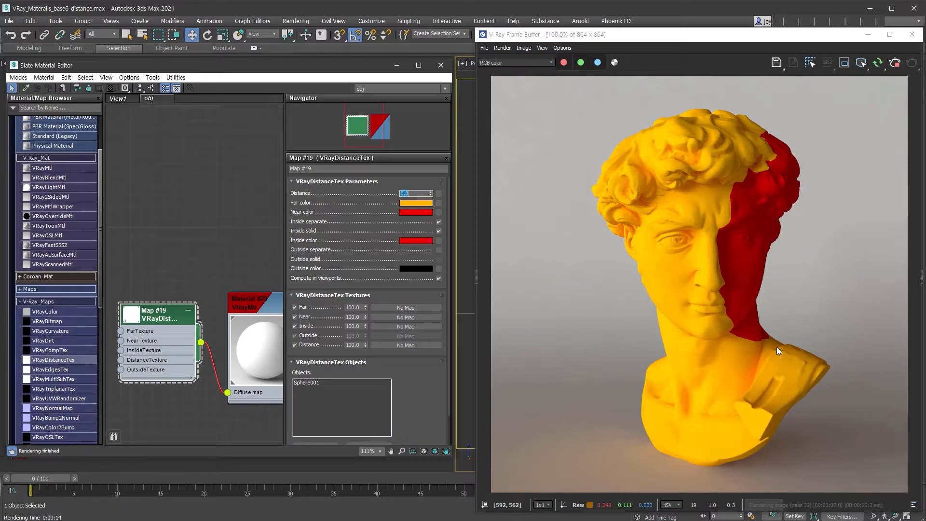
- Scale the sphere up uniformly until it covers the bust's face, keeping the render window clear of the sphere while scaling
left_click_drag(613, 37, 323, 42)
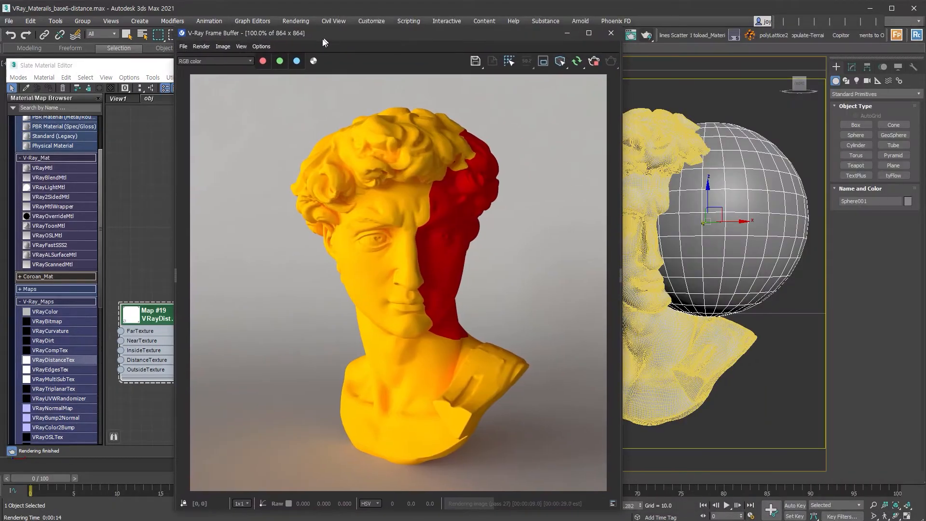
right_click(709, 208)
left_click(739, 236)
left_click_drag(716, 213, 716, 200)
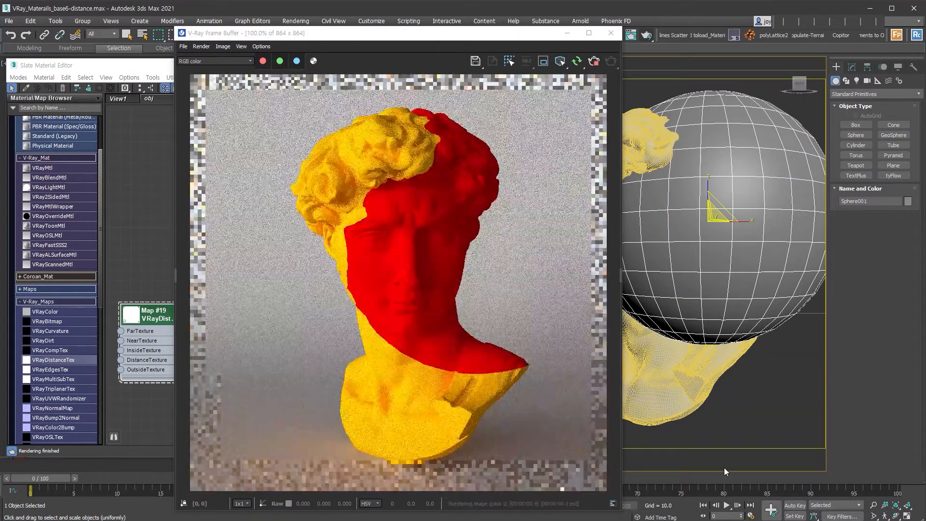
left_click_drag(501, 38, 771, 31)
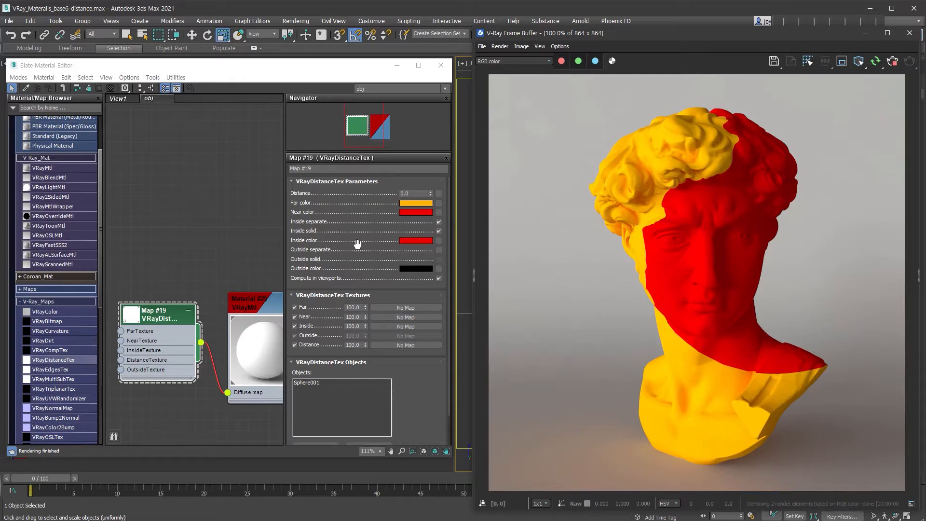
- Set the Reflect color of the bust's VRayMtl to white
middle_click_drag(254, 309, 243, 217)
left_click_drag(147, 235, 147, 256)
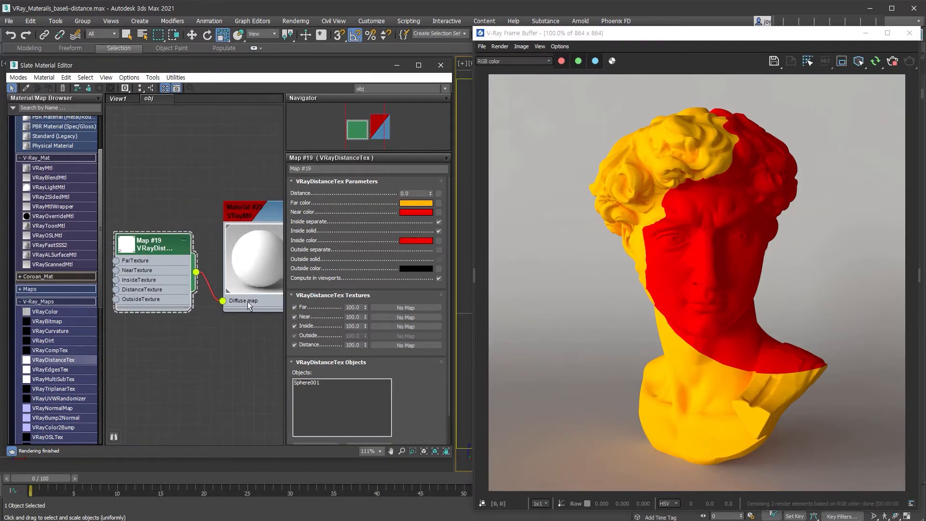
double_click(248, 215)
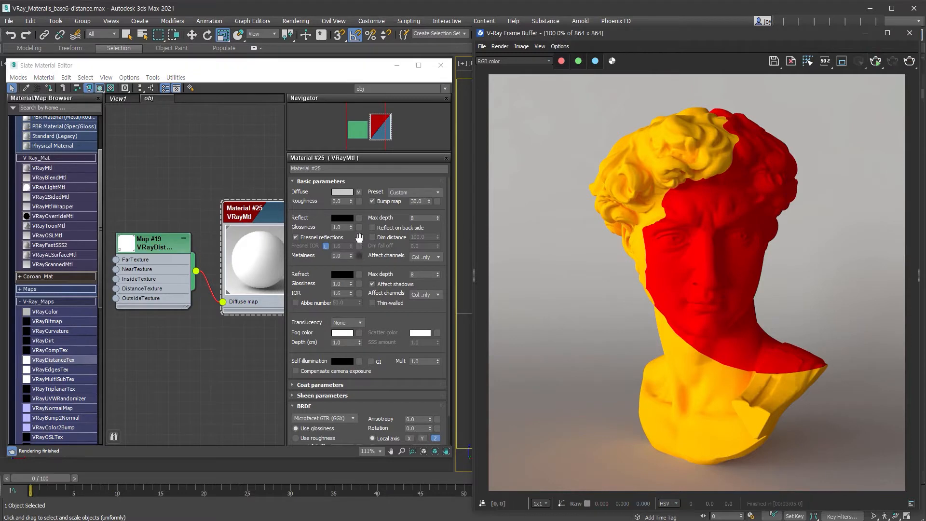
left_click(342, 217)
left_click_drag(308, 111, 374, 112)
left_click(357, 148)
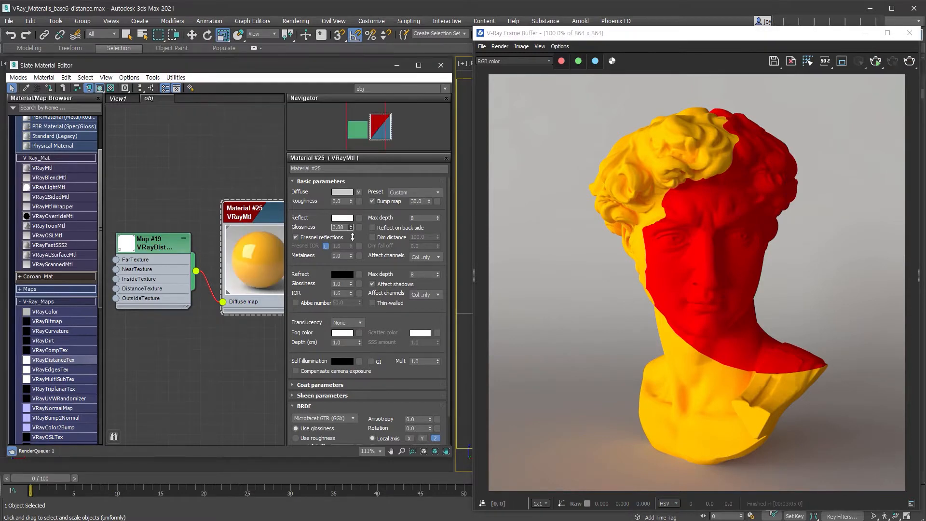
- Set the reflection Glossiness of the bust's VRayMtl to 0.69 and start interactive rendering
left_click_drag(351, 227, 351, 244)
left_click(875, 61)
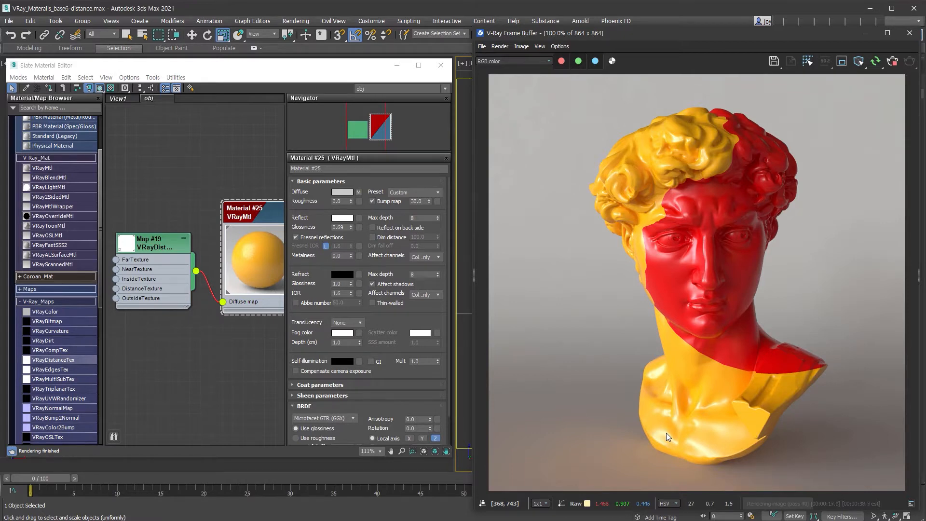
- Space the material and distance texture nodes apart and disconnect the VRayDistanceTex from the VRayMtl's diffuse map
left_click(172, 250)
left_click_drag(155, 259, 158, 313)
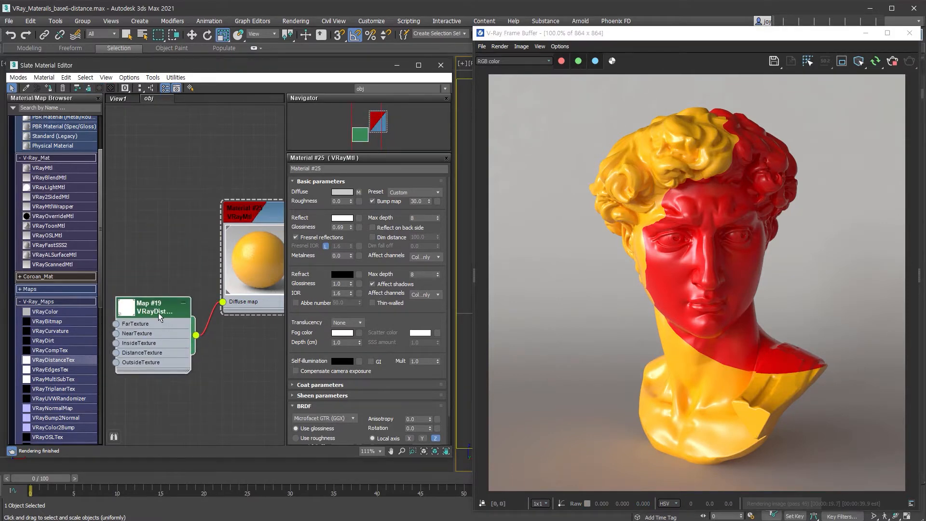
left_click_drag(259, 212, 216, 150)
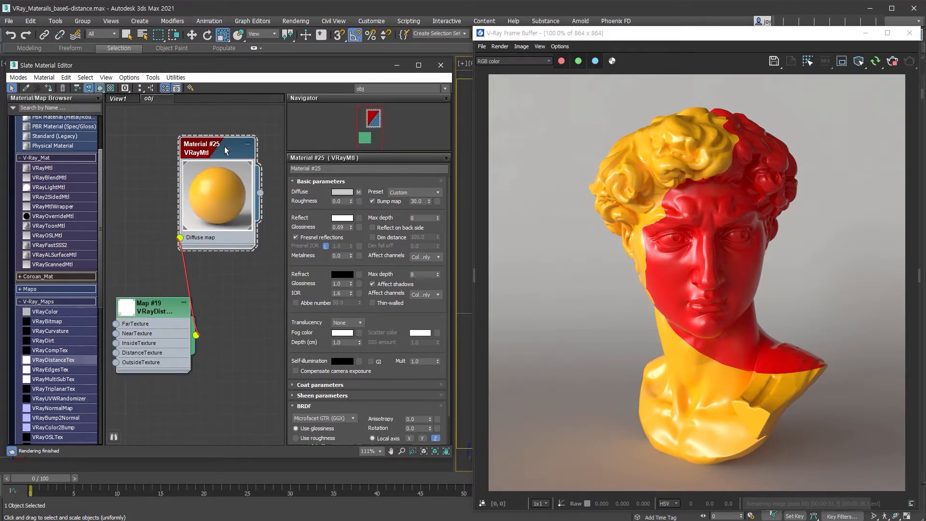
left_click_drag(162, 312, 162, 344)
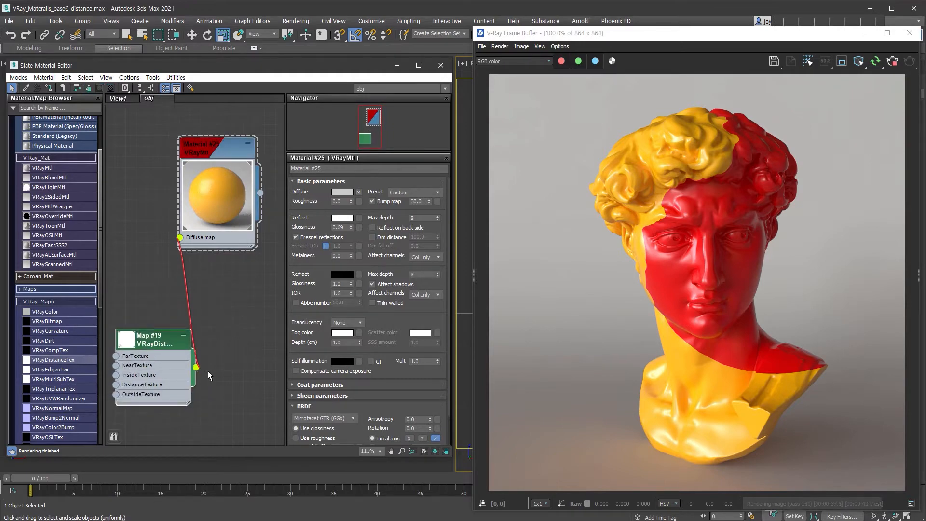
left_click_drag(180, 238, 268, 387)
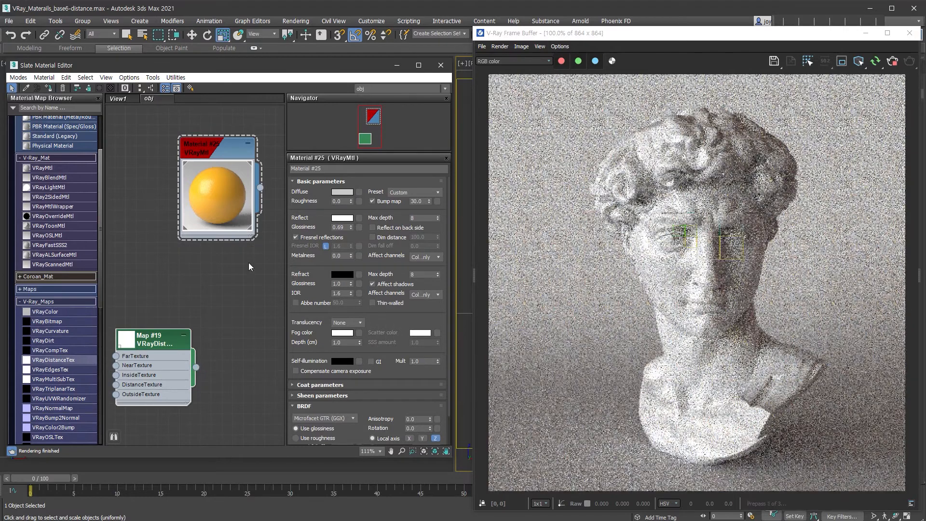
left_click_drag(225, 157, 172, 146)
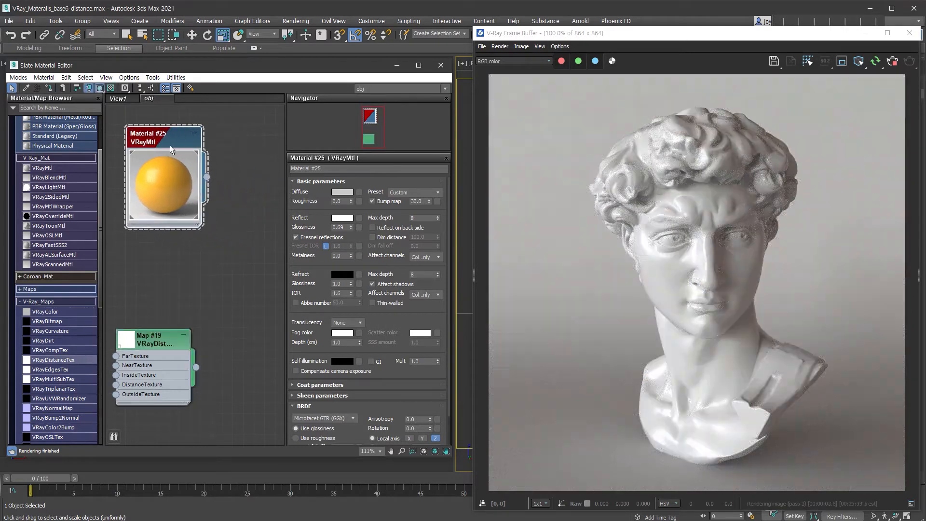
- Update the VRayMtl's preview and change its type to VRayBlendMtl, keeping the old material as a sub-material
right_click(155, 164)
left_click(178, 220)
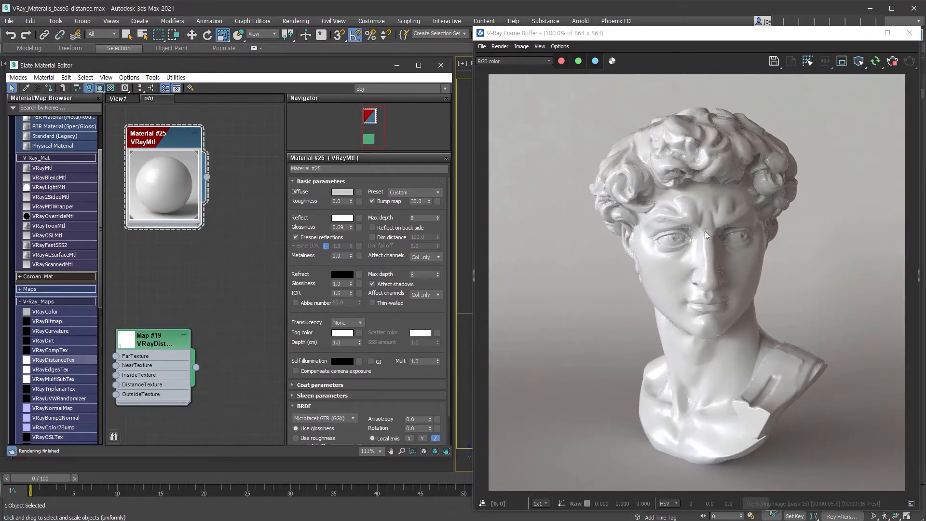
right_click(208, 177)
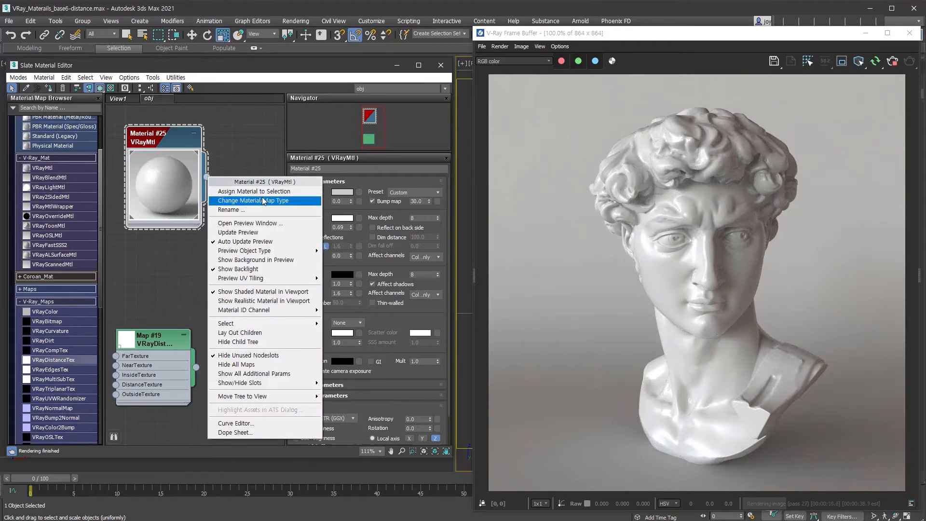
left_click(289, 199)
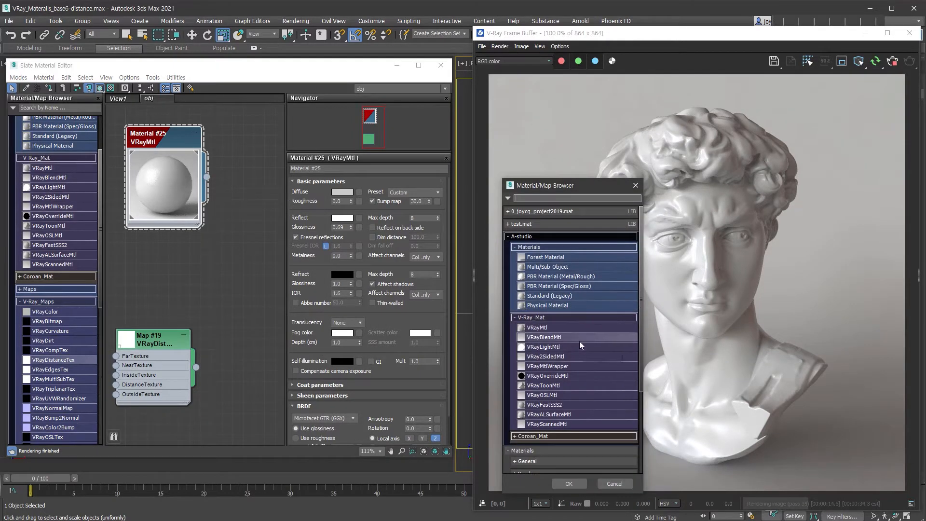
double_click(580, 339)
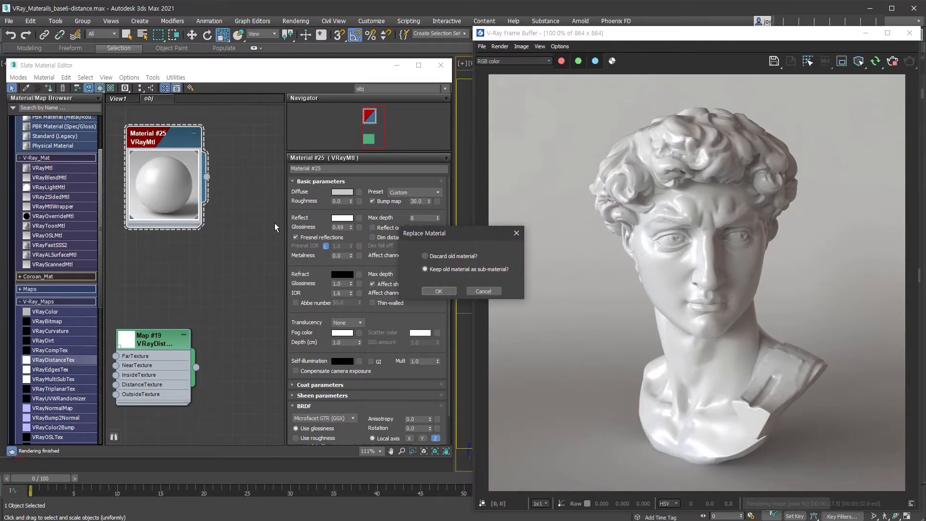
left_click(438, 291)
- Rearrange the nodes and duplicate the base VRayMtl just below the original
left_click_drag(241, 344, 135, 383)
middle_click_drag(197, 270, 181, 286)
mouse_move(135, 138)
left_mouse_down()
mouse_move(174, 117)
mouse_move(171, 236)
left_mouse_up()
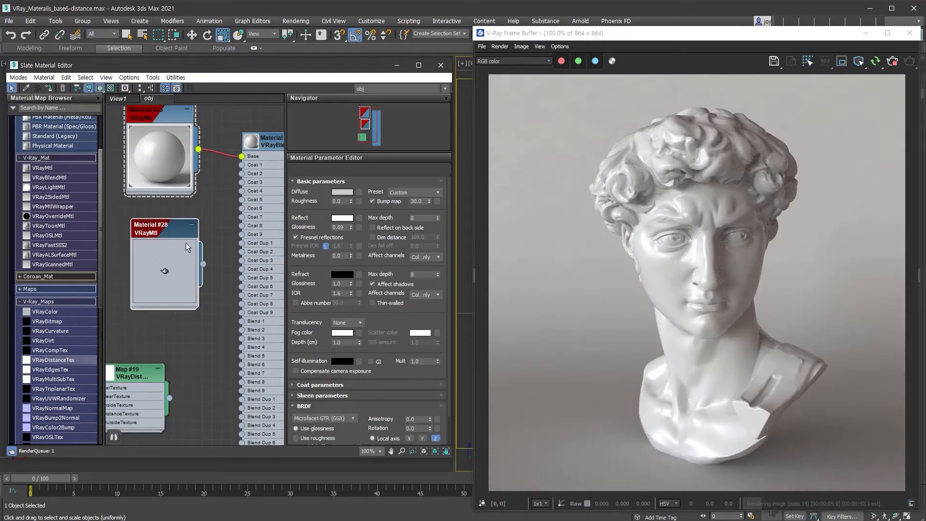
- Set the duplicated VRayMtl's Diffuse color to red and its reflection Glossiness to 1.0
double_click(186, 242)
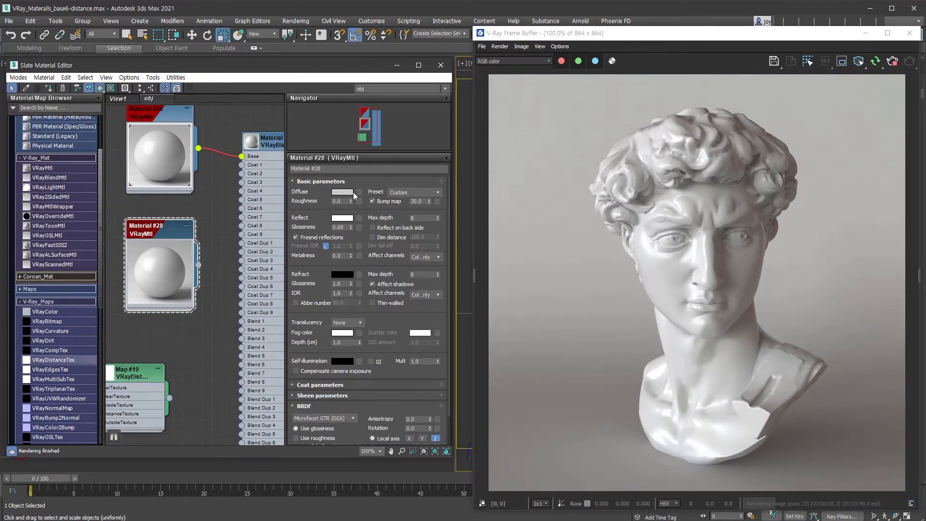
left_click(352, 192)
left_click(277, 117)
left_click(363, 156)
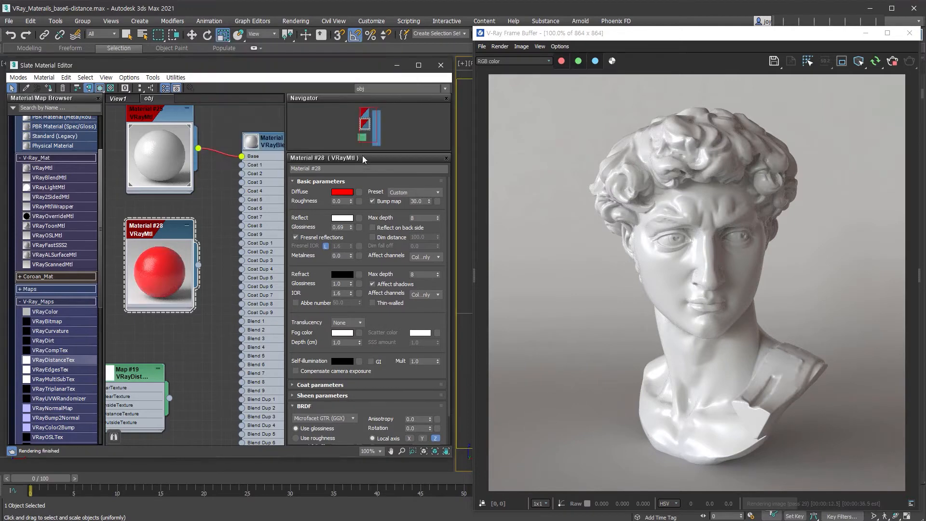
left_click_drag(350, 227, 350, 212)
- Connect the red VRayMtl to the Coat 1 input of the VRayBlendMtl and tidy the node positions
left_click_drag(139, 375, 169, 365)
left_click_drag(198, 265, 241, 164)
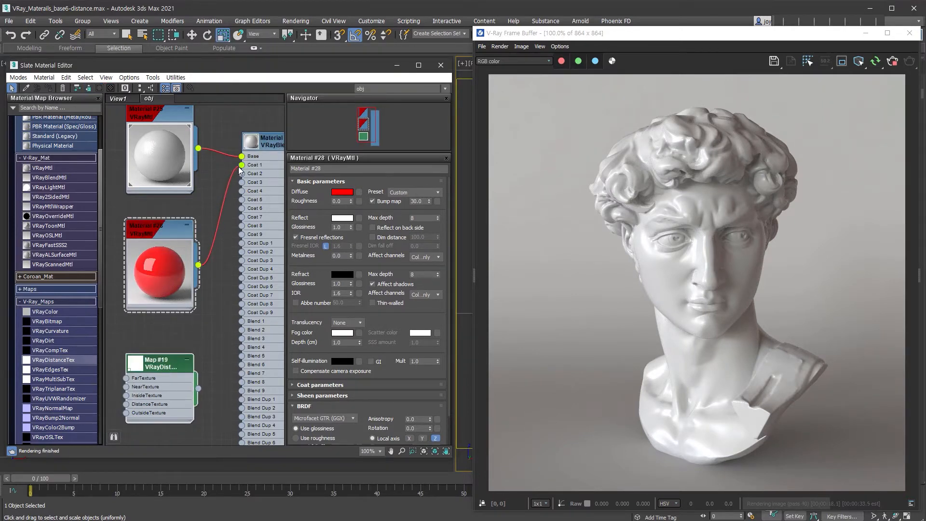
left_click_drag(188, 258, 187, 239)
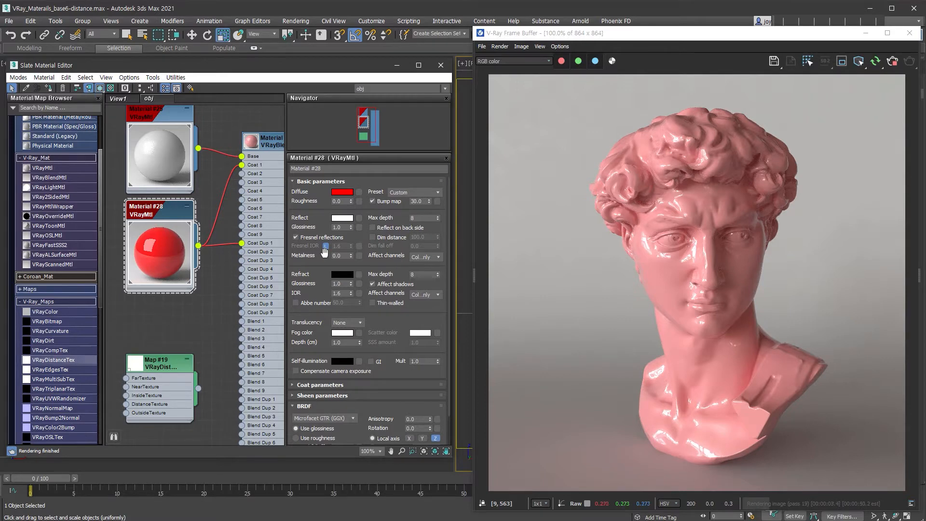
- Connect the VRayDistanceTex to the Blend 1 input of the VRayBlendMtl and show the blend material's parameters
left_click_drag(158, 371, 158, 343)
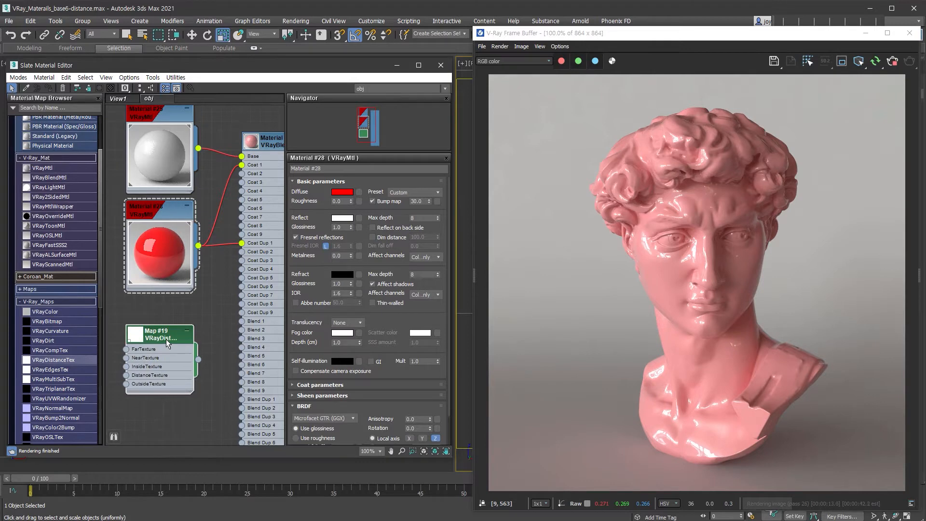
double_click(166, 339)
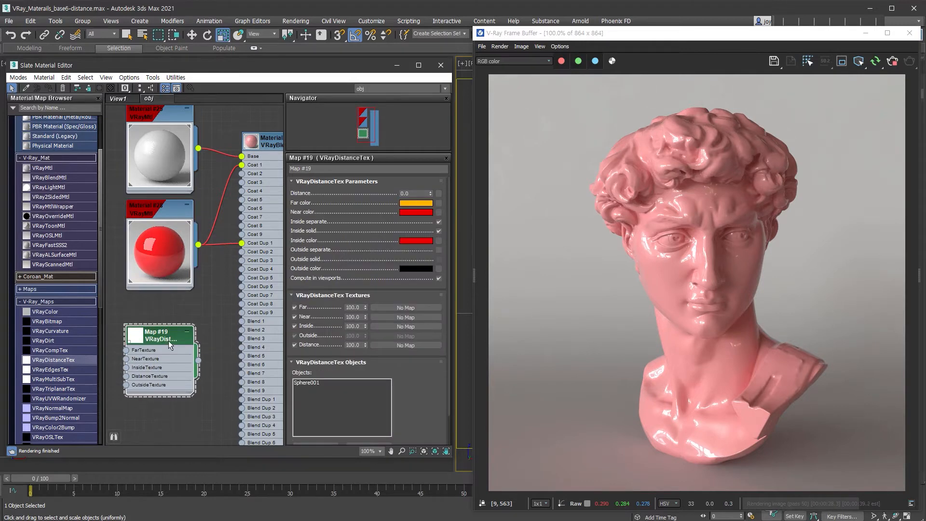
left_click_drag(198, 363, 242, 322)
double_click(270, 148)
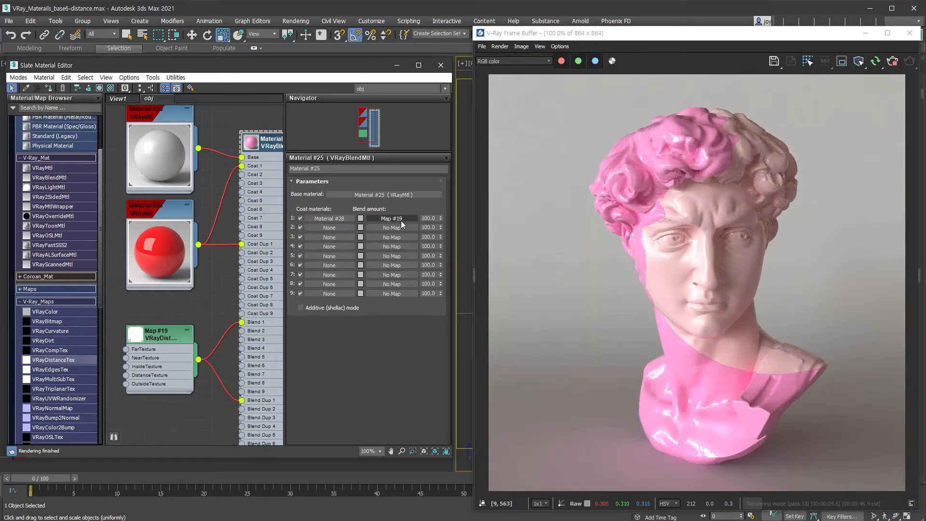
- Set the distance texture's inside color and near color to white
double_click(169, 339)
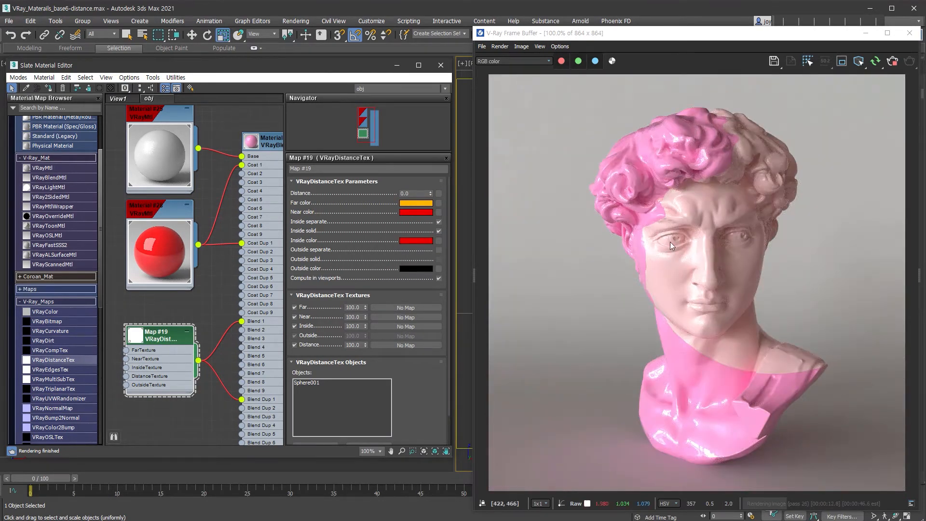
left_click(418, 240)
left_click_drag(278, 116, 277, 137)
left_click(357, 148)
left_click(421, 213)
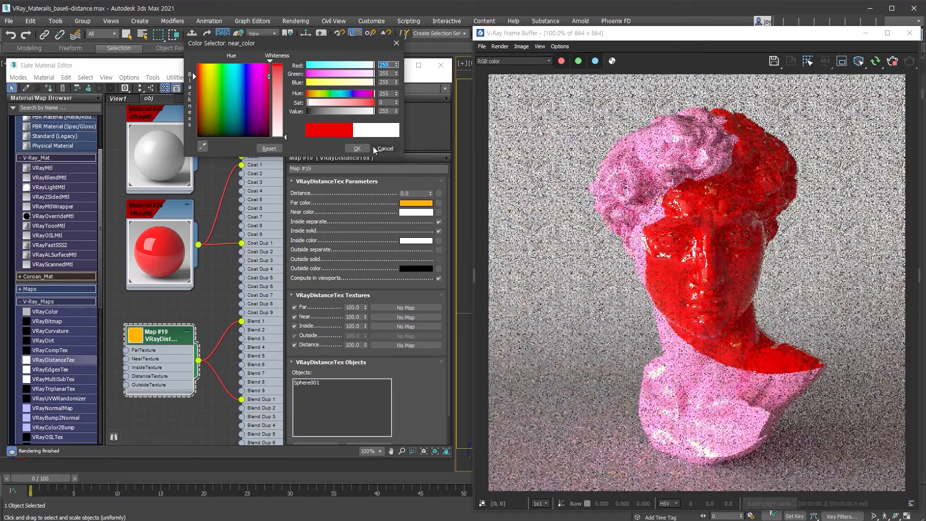
left_click(357, 148)
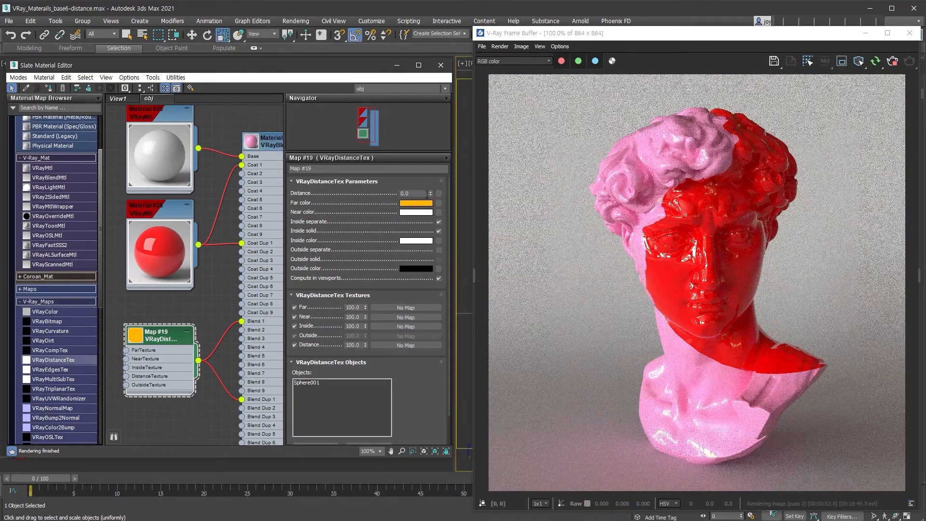
- Set the distance texture's far color to black and shift its node slightly closer to the blend material
left_click(416, 203)
left_click_drag(327, 111, 281, 95)
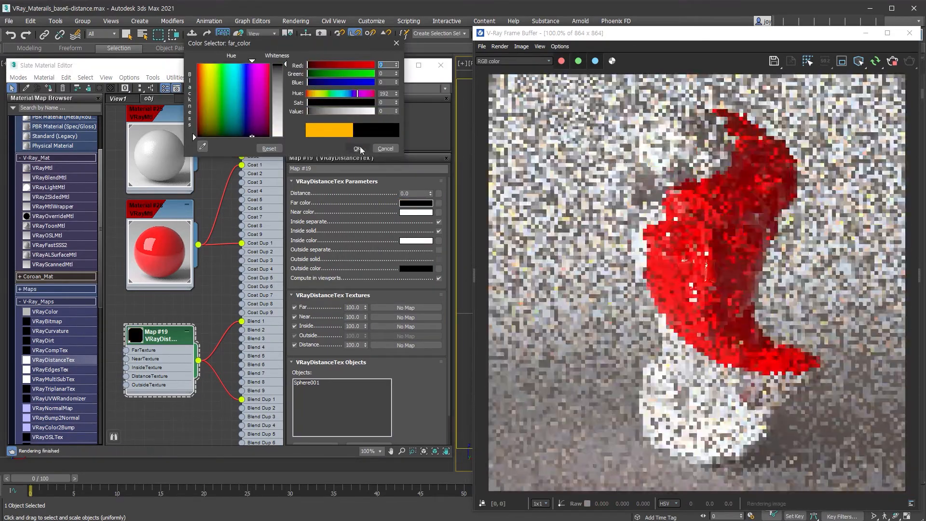
left_click(357, 149)
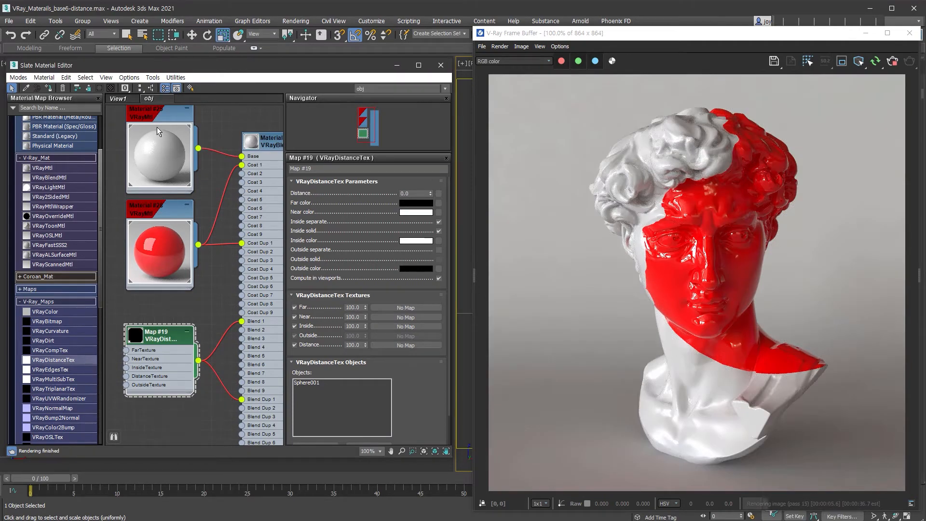
left_click_drag(164, 336, 180, 326)
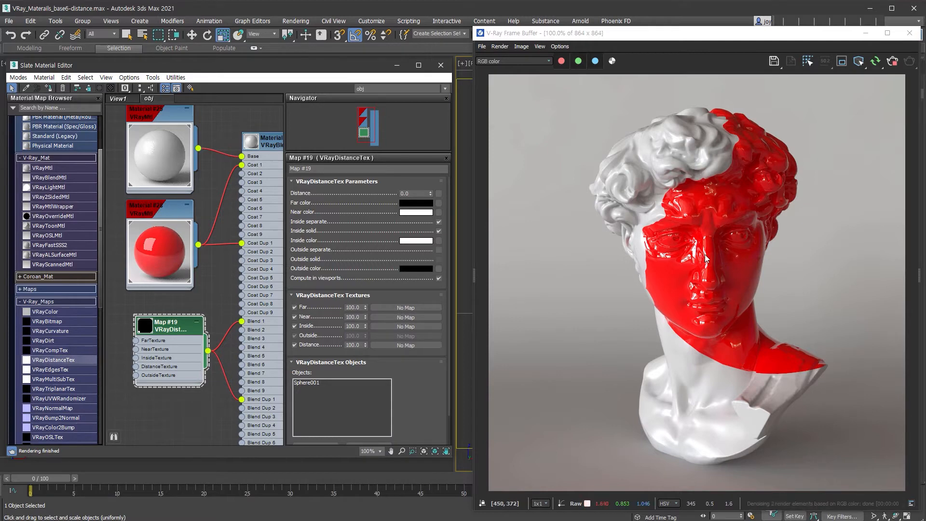
- Apply the Chrome preset to the base VRayMtl and set the red coat VRayMtl's Glossiness to 0.73
double_click(147, 115)
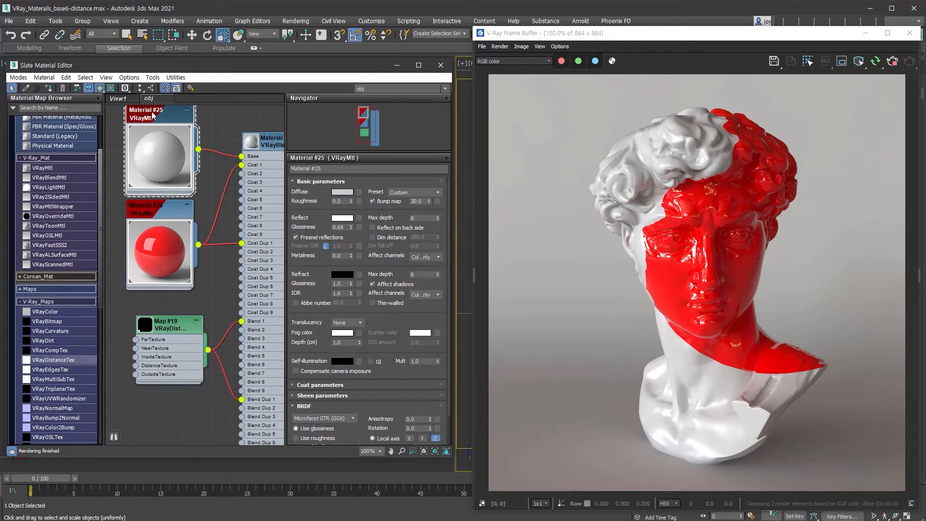
left_click(430, 192)
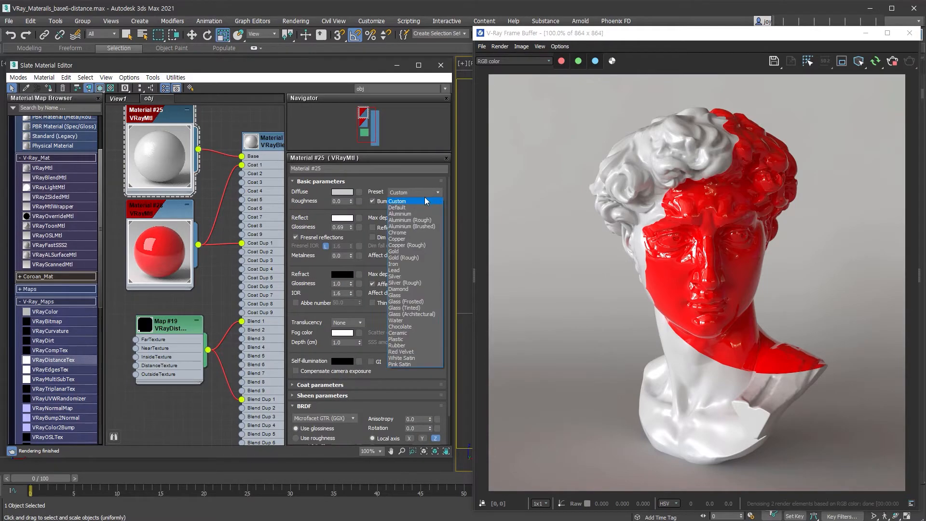
left_click(419, 234)
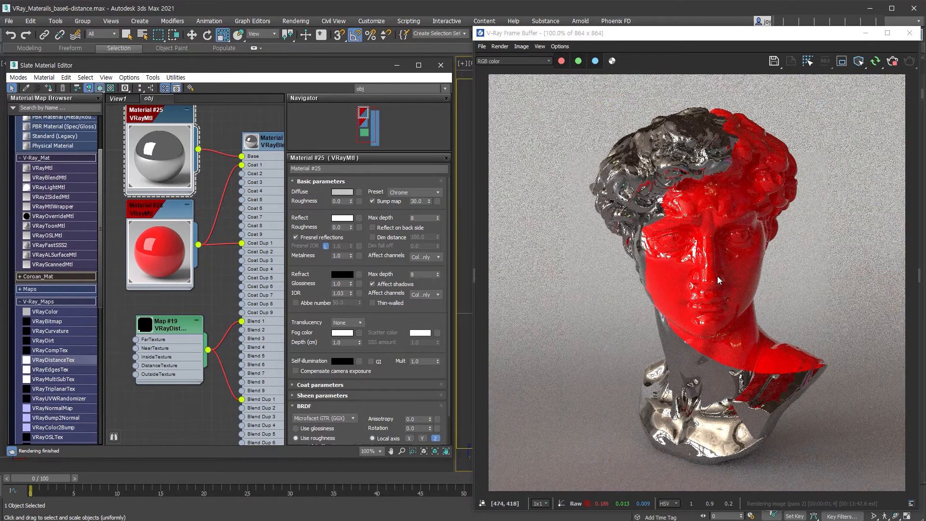
double_click(157, 207)
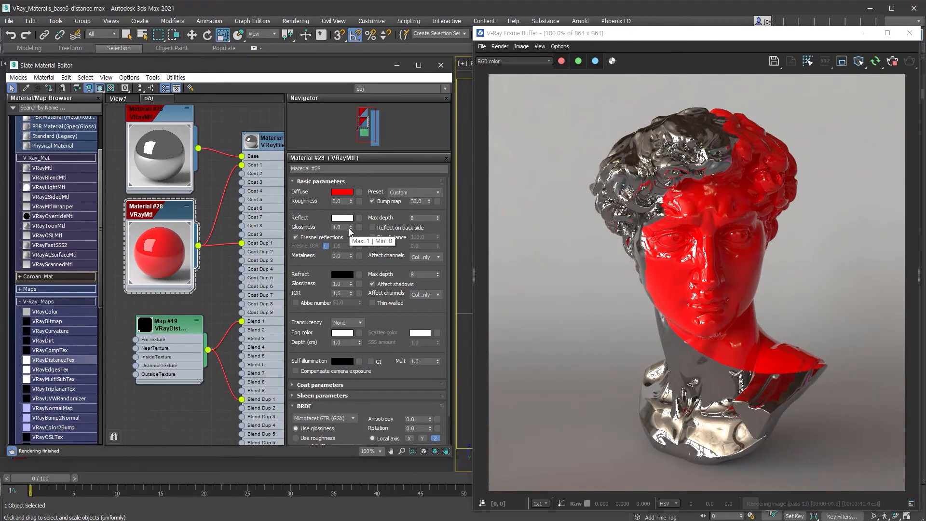
left_click_drag(351, 229, 351, 242)
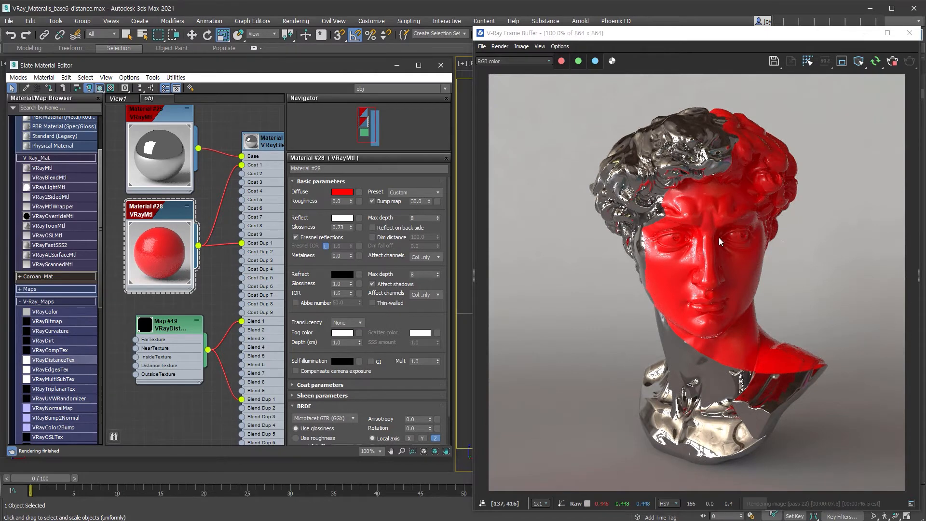
- Make room beside the existing nodes, add a new VRayMtl there and show its parameters
left_click_drag(180, 323, 157, 345)
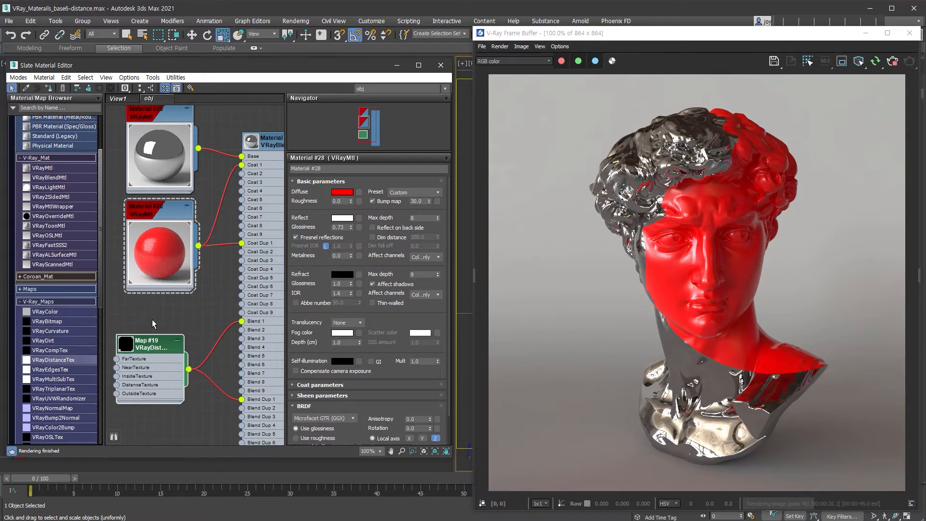
middle_click_drag(152, 319, 260, 376)
left_click_drag(73, 167, 135, 168)
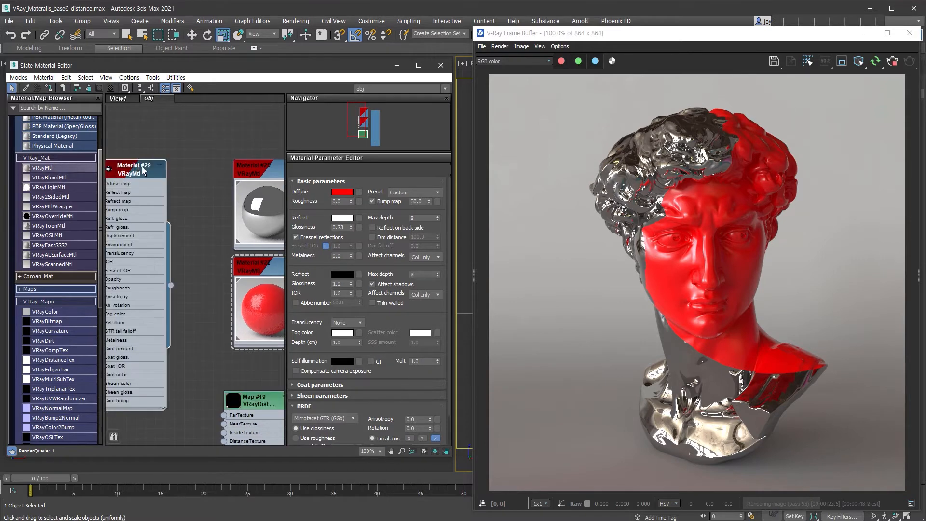
double_click(139, 166)
- Minimize the render window, delete the sphere and assign the new VRayMtl to the bust
left_click(866, 33)
left_click(714, 167)
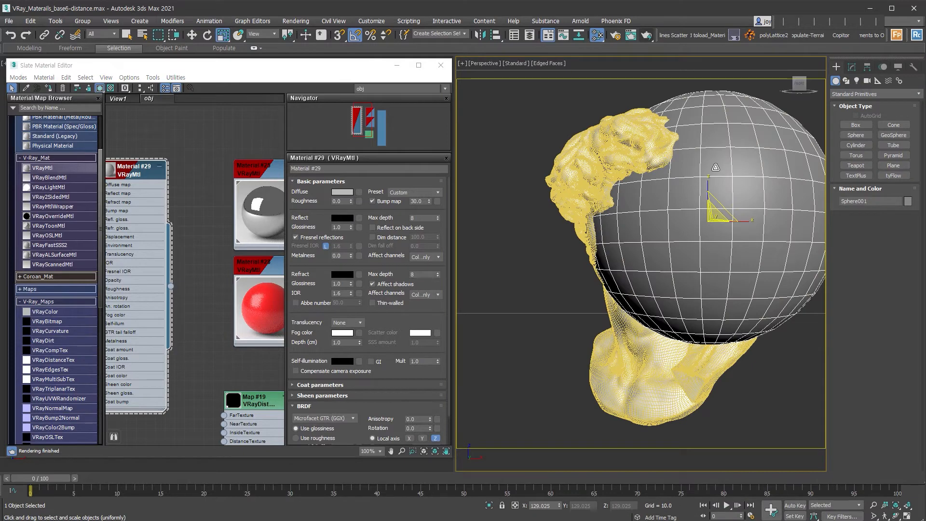
key("Delete")
left_click(628, 171)
left_click_drag(145, 168, 174, 170)
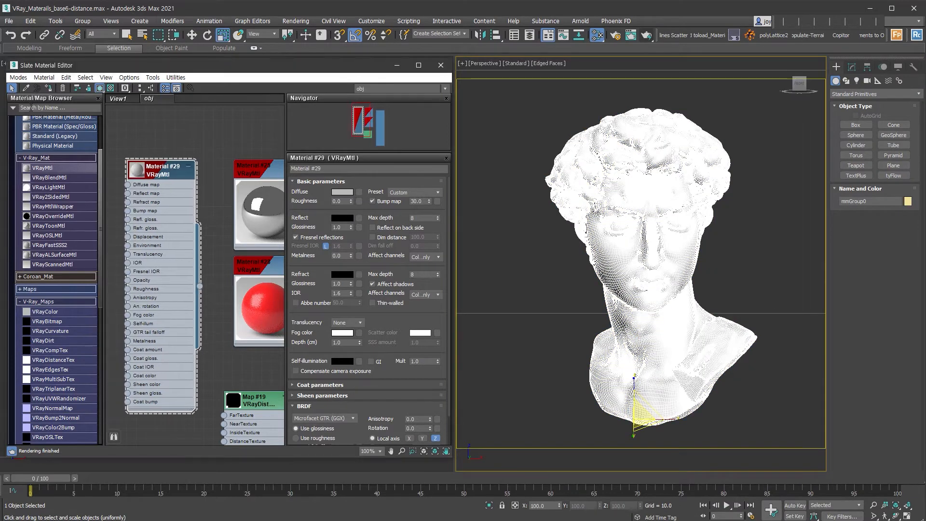
left_click(48, 88)
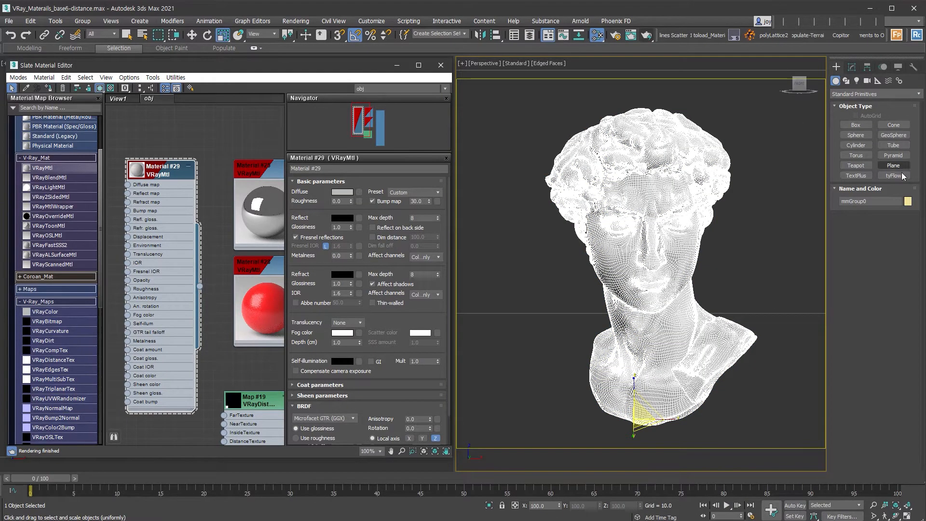
- Create a large box spanning the ground area around the bust
left_click(856, 125)
left_click_drag(466, 277, 923, 475)
right_click(682, 278)
middle_click_drag(682, 277, 878, 370, "alt")
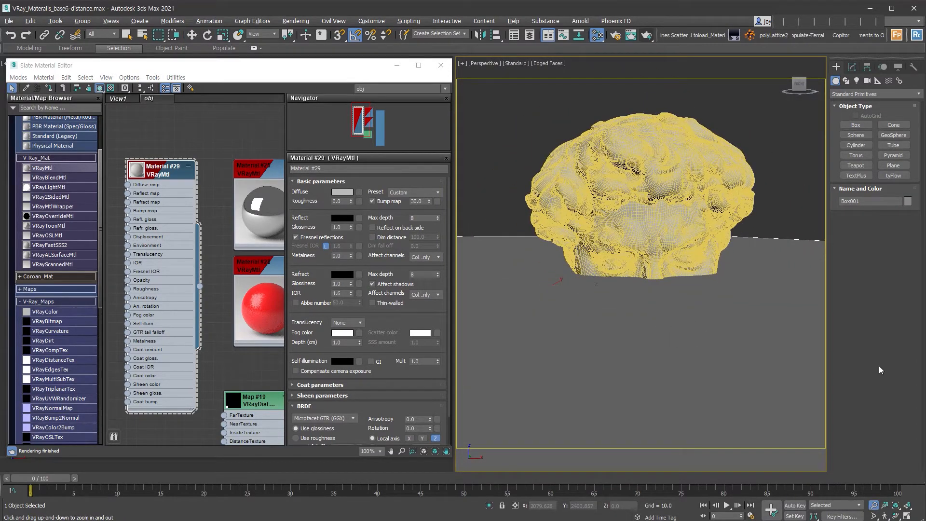
- Duplicate the bust's VRayMtl node below the original and assign the copy to the large ground box
key("w")
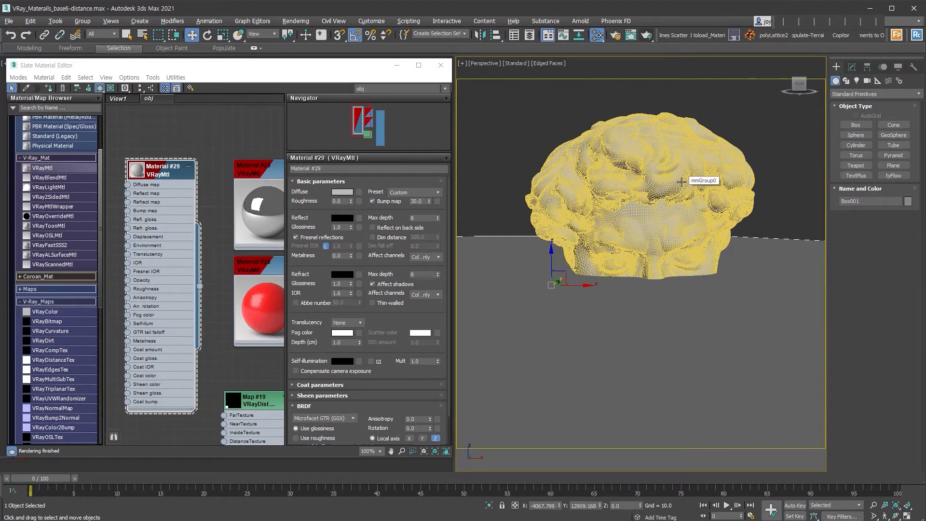
left_click(681, 181)
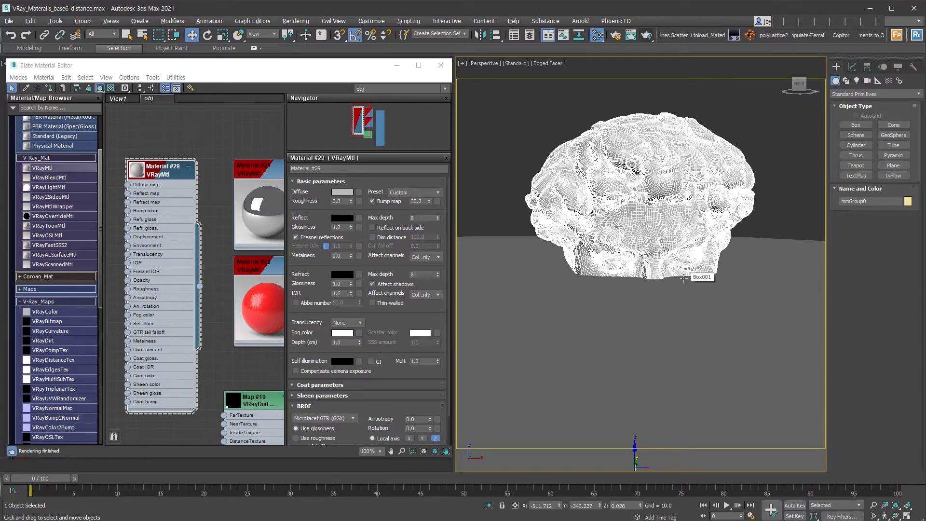
right_click(150, 173)
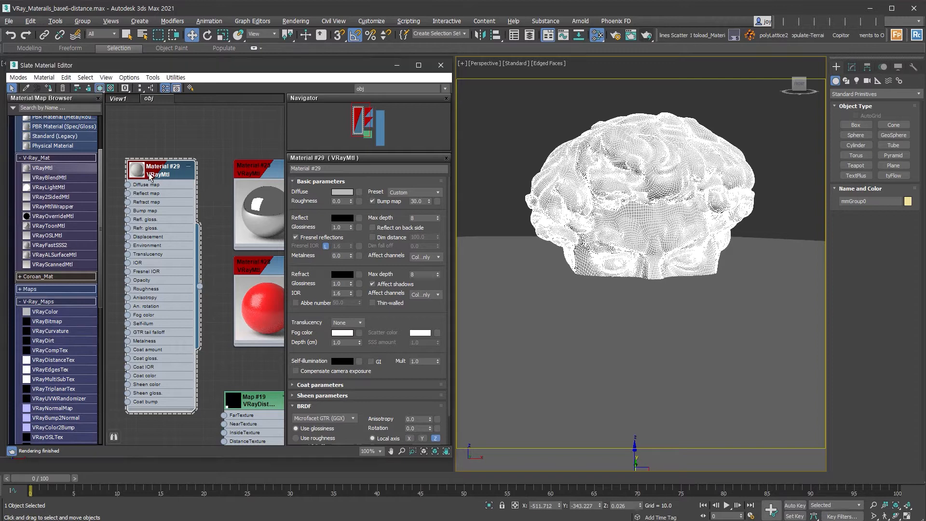
left_click_drag(156, 173, 137, 152)
middle_click_drag(140, 166, 204, 172)
mouse_move(206, 178)
left_mouse_down()
mouse_move(165, 169)
mouse_move(167, 150)
mouse_move(165, 280)
left_mouse_up()
right_click(174, 174)
left_click(248, 352)
left_click(513, 293)
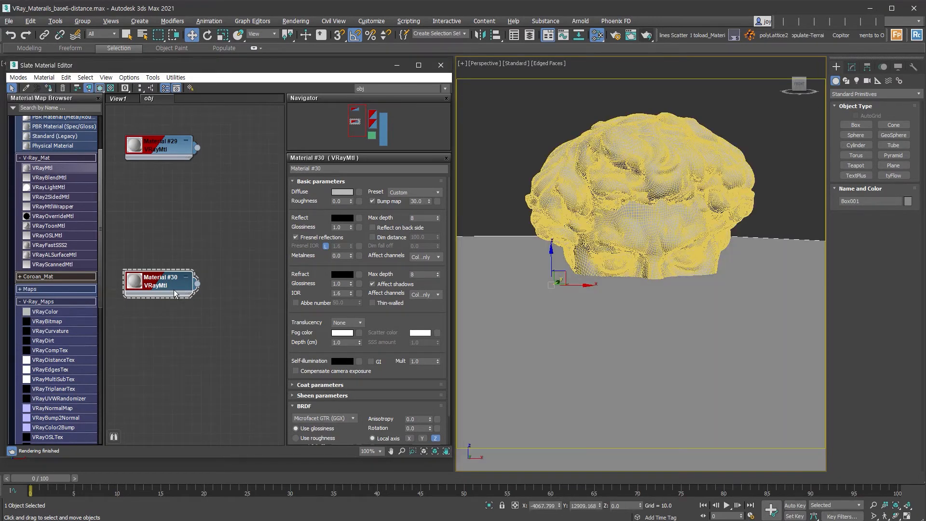
- Set the box material's Reflect and Refract colors to white
left_click(346, 221)
left_click(274, 129)
left_click(354, 149)
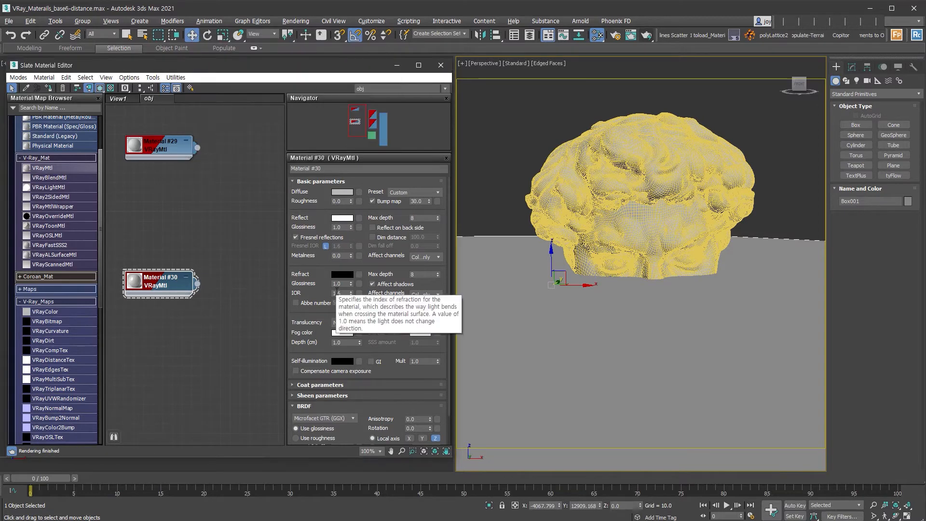
left_click(342, 274)
left_click(278, 131)
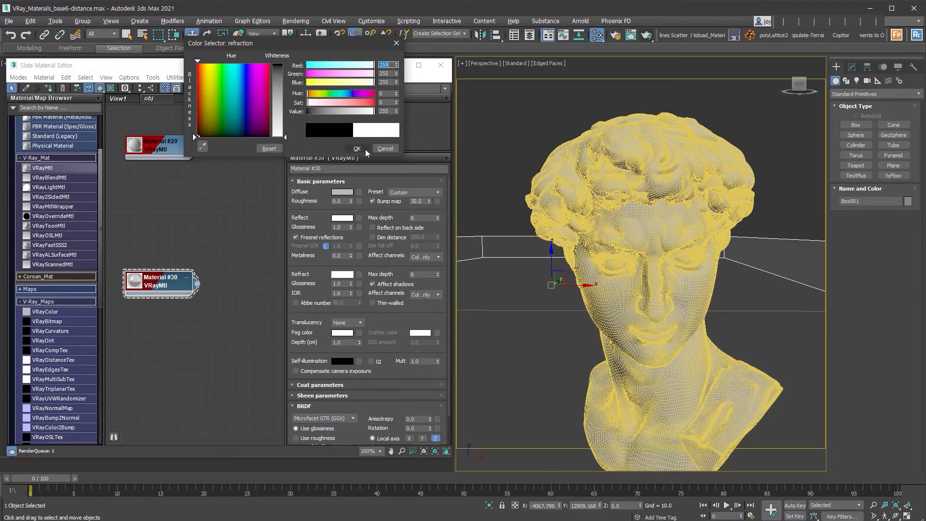
left_click(357, 148)
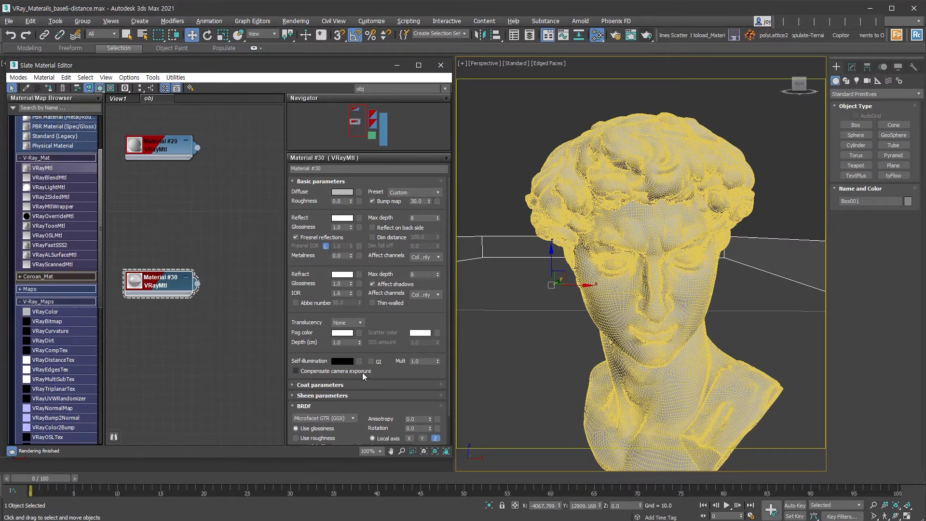
- Give the box material a light grey fog color with a depth of 500 cm and render the scene
left_click(342, 332)
left_click_drag(278, 68, 279, 117)
left_click(357, 148)
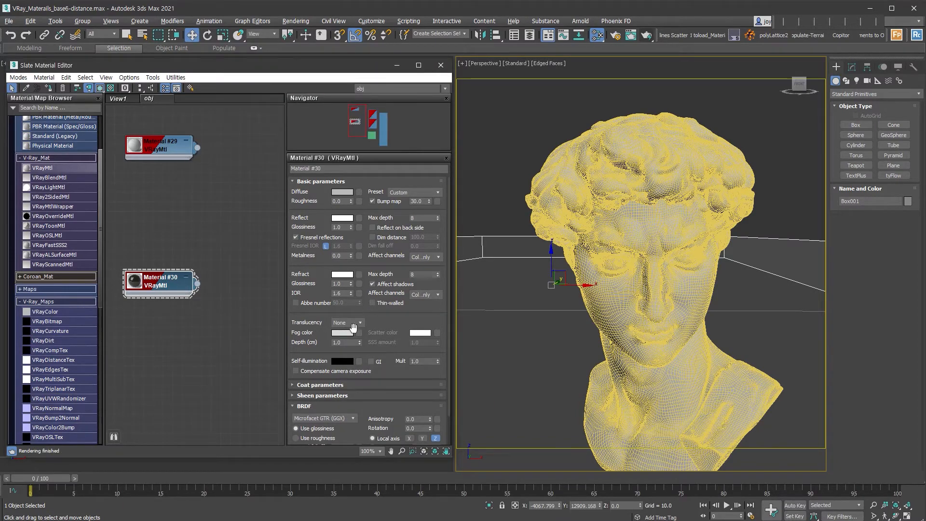
double_click(355, 343)
type("500")
key("Return")
key("shift+q")
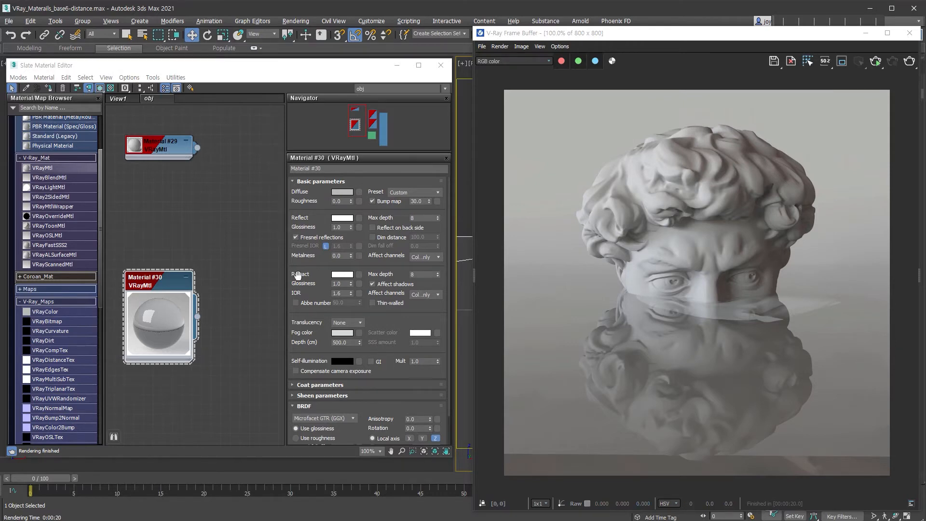
- Wrap the bust's VRayMtl in a VRayBlendMtl, keeping the old material as sub-material, and place the blend node beside it
left_click_drag(165, 150, 175, 151)
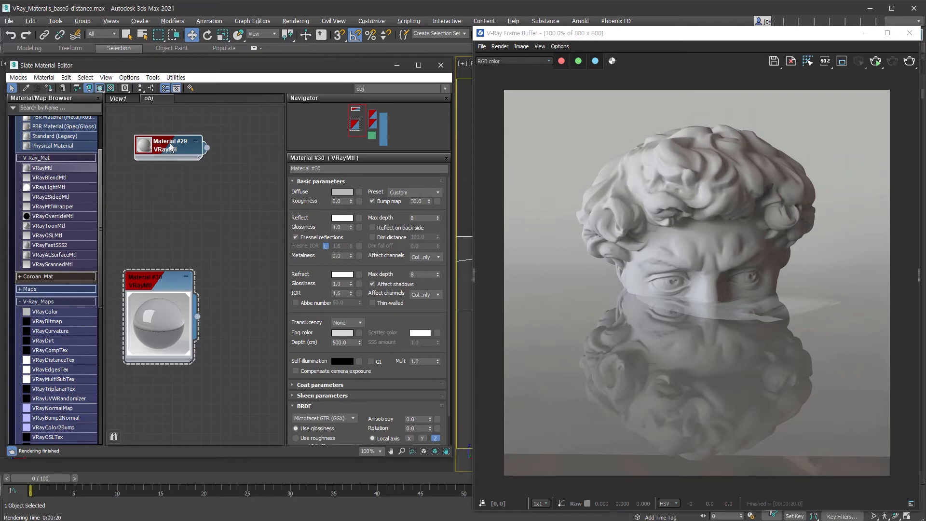
right_click(206, 151)
left_click(245, 172)
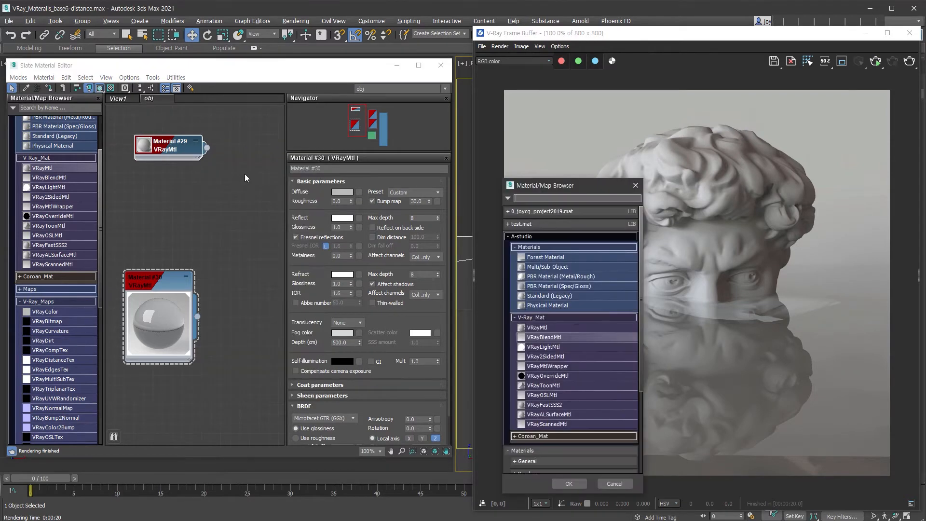
double_click(576, 338)
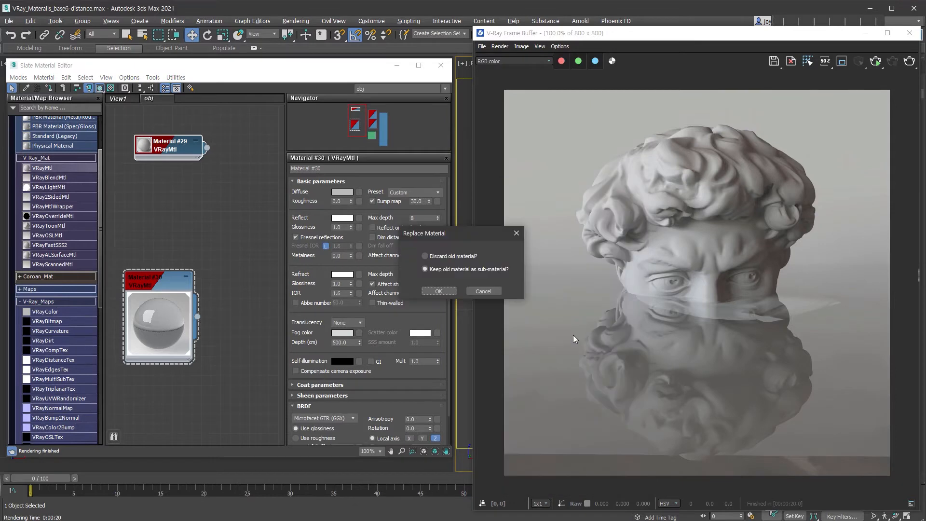
left_click(438, 292)
left_click_drag(183, 226, 262, 190)
scroll(261, 190, "down", 3)
middle_click_drag(236, 181, 254, 211)
- Duplicate the base VRayMtl below the original and show the copy's parameters
mouse_move(145, 205)
left_mouse_down()
mouse_move(212, 157)
mouse_move(193, 189)
left_mouse_up()
scroll(222, 160, "up", 2)
double_click(202, 186)
scroll(204, 185, "up", 1)
scroll(206, 187, "up", 1)
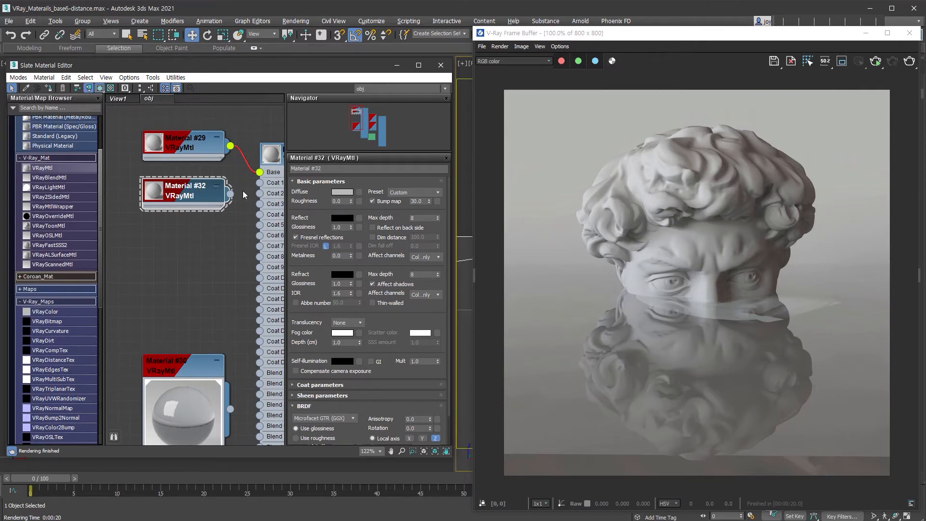
- Set the copy to dark grey diffuse (value 20), white reflection and 0.86 reflection glossiness, and connect it to the blend's Coat 1
left_click(342, 192)
left_click_drag(319, 116, 285, 140)
left_click(357, 148)
left_click(344, 218)
left_click(356, 148)
left_click(351, 229)
left_click(351, 228)
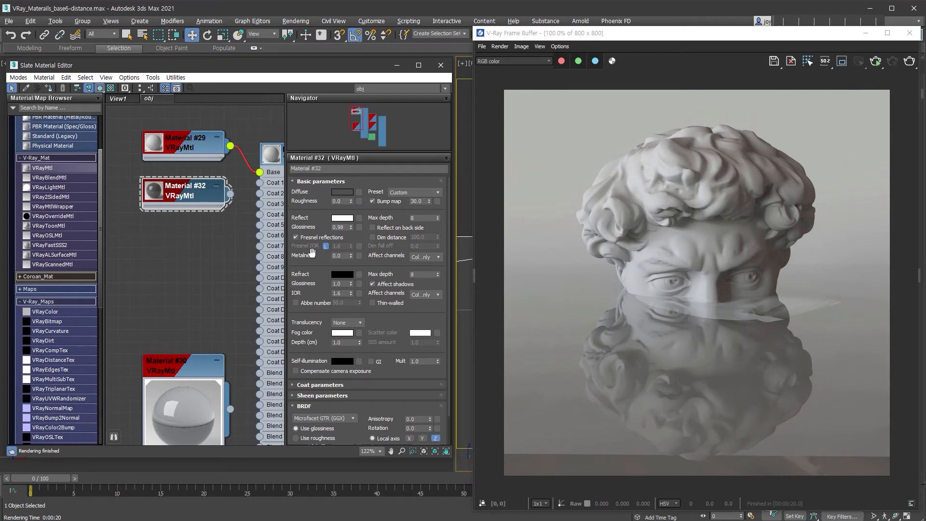
left_click_drag(351, 229, 351, 236)
left_click_drag(230, 193, 259, 183)
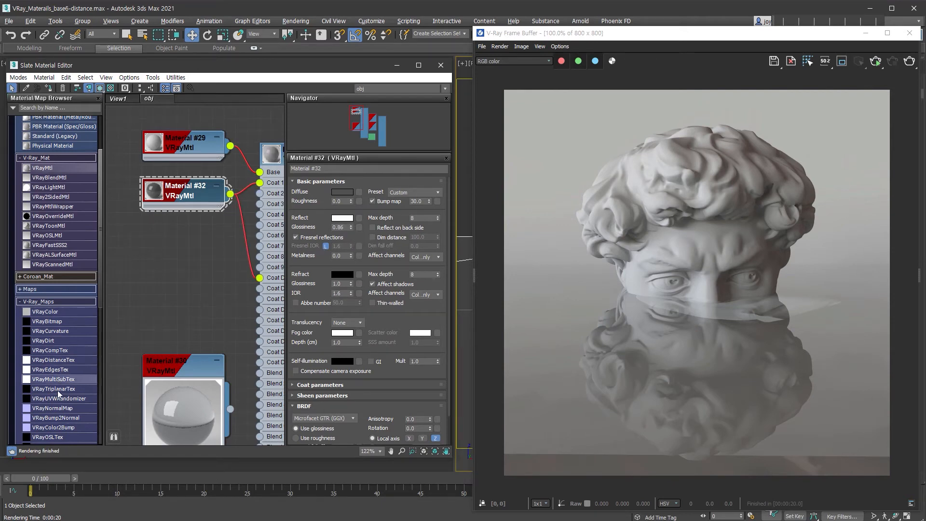
- Add a VRayDistanceTex below the coat material and include the ground box in its objects list
left_click_drag(54, 361, 189, 264)
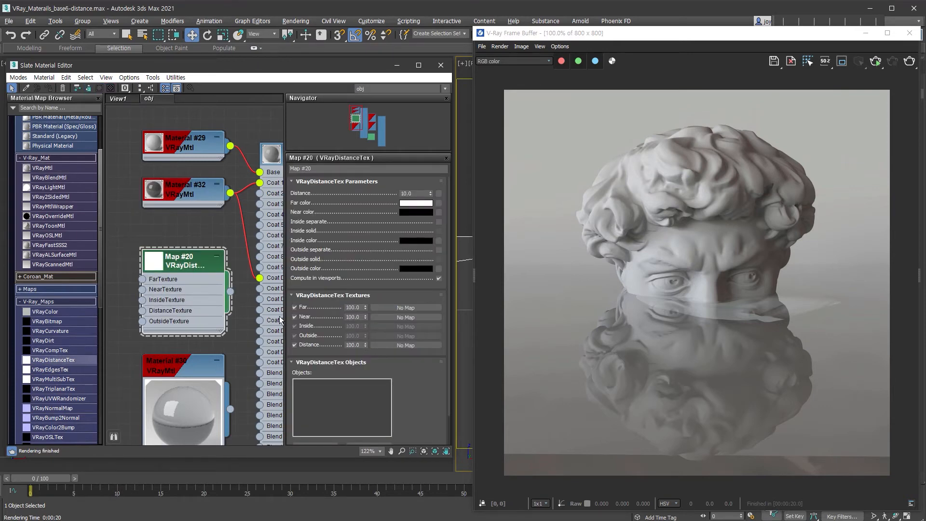
scroll(424, 408, "down", 2)
left_click(316, 414)
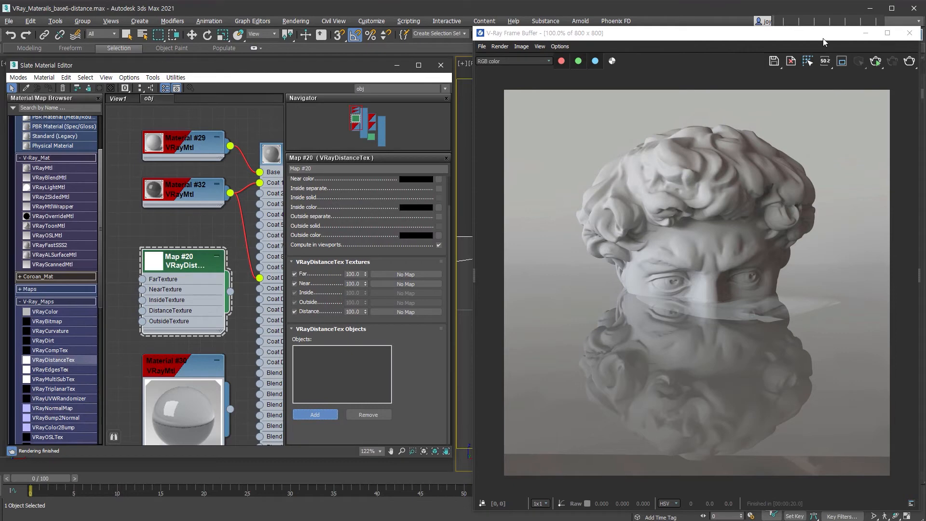
left_click(864, 33)
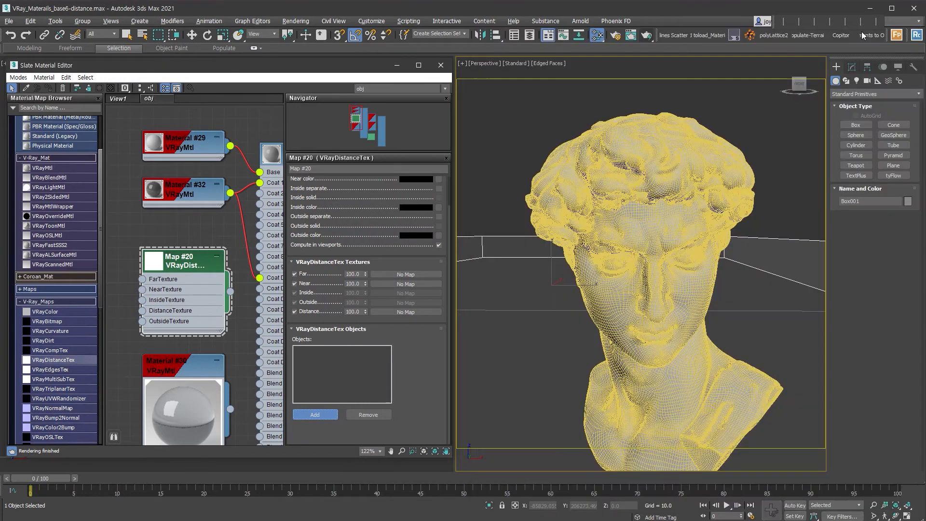
left_click(482, 236)
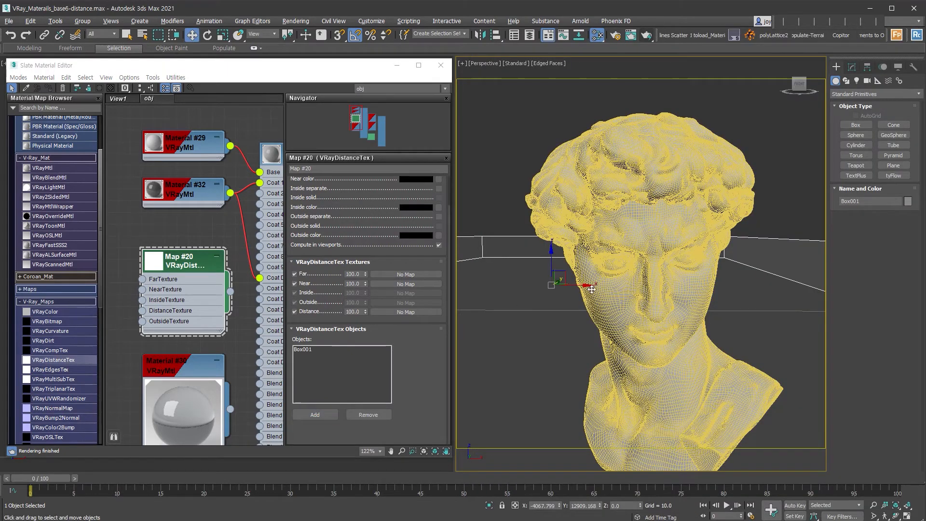
- Set the VRayDistanceTex distance to 800 and enable Inside separate and Inside solid
left_click(201, 273)
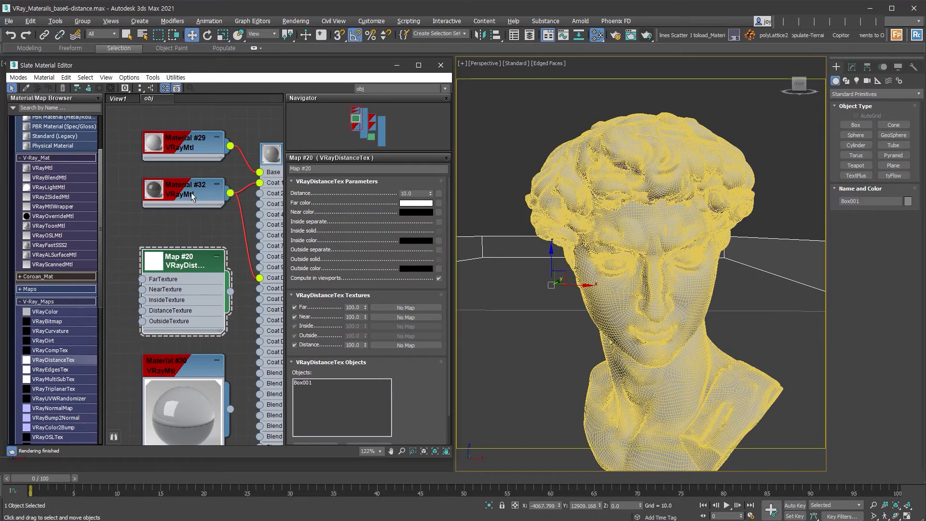
double_click(410, 194)
type("800")
key("Return")
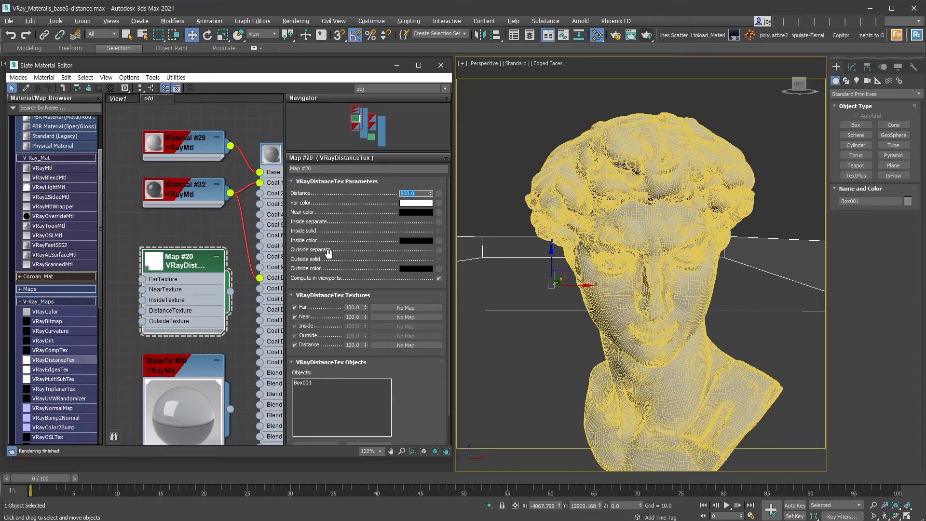
left_click(438, 221)
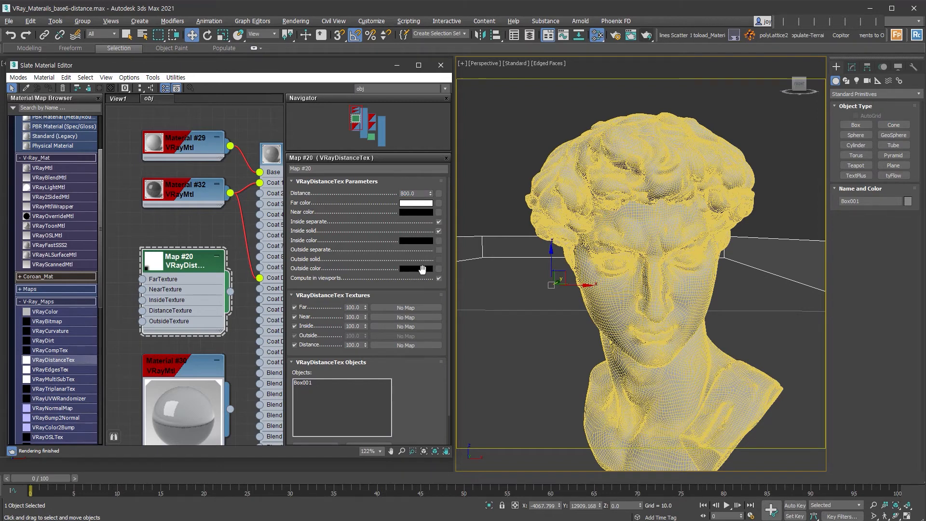
- Swap the distance map's far and near colors to black and white, and set its inside color to white
left_click_drag(418, 203, 419, 209)
left_click(184, 264)
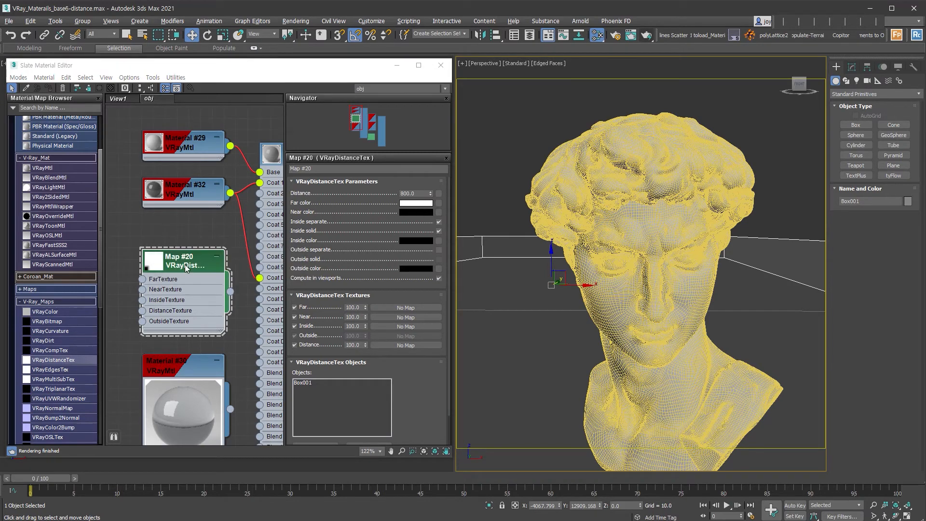
left_click(423, 242)
left_click_drag(280, 116, 280, 141)
left_click(350, 149)
- Connect the VRayDistanceTex to the blend material's Blend 1 input and render the scene
middle_click_drag(211, 193, 175, 128)
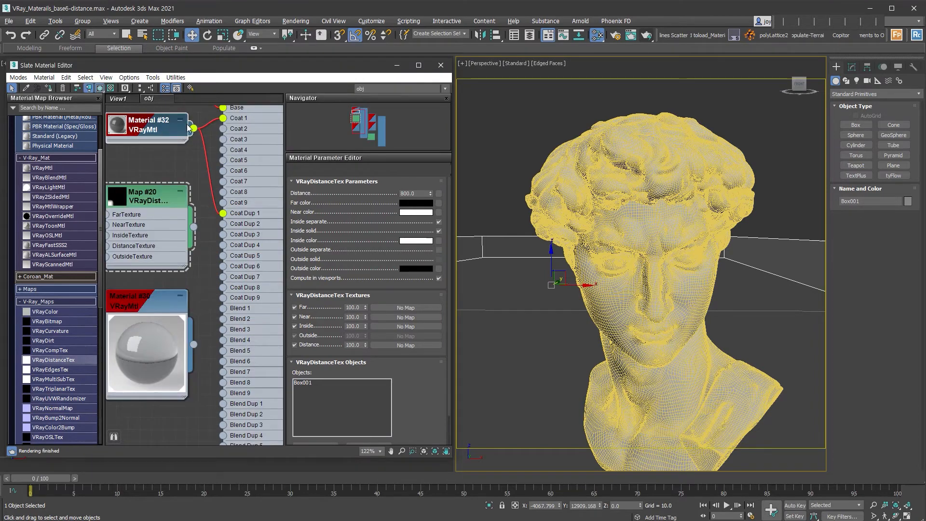
left_click(174, 128)
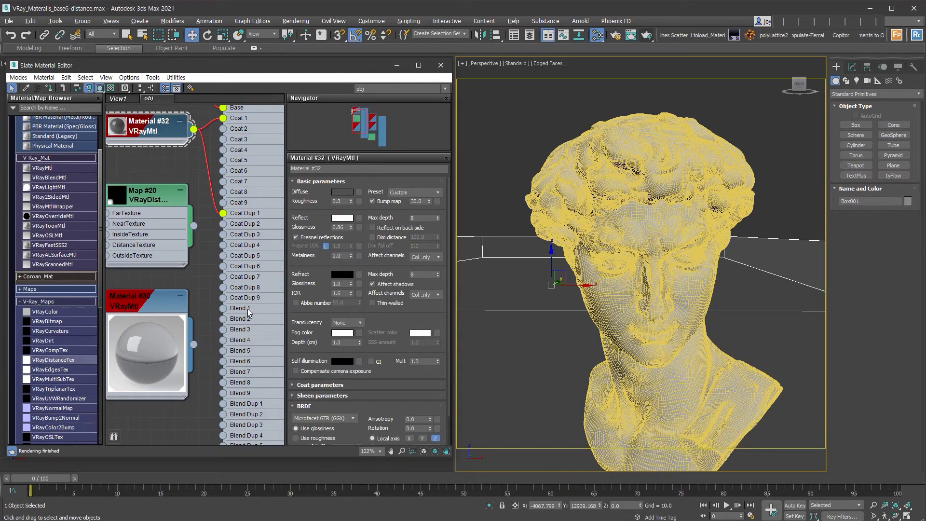
left_click_drag(194, 225, 222, 308)
left_click(647, 35)
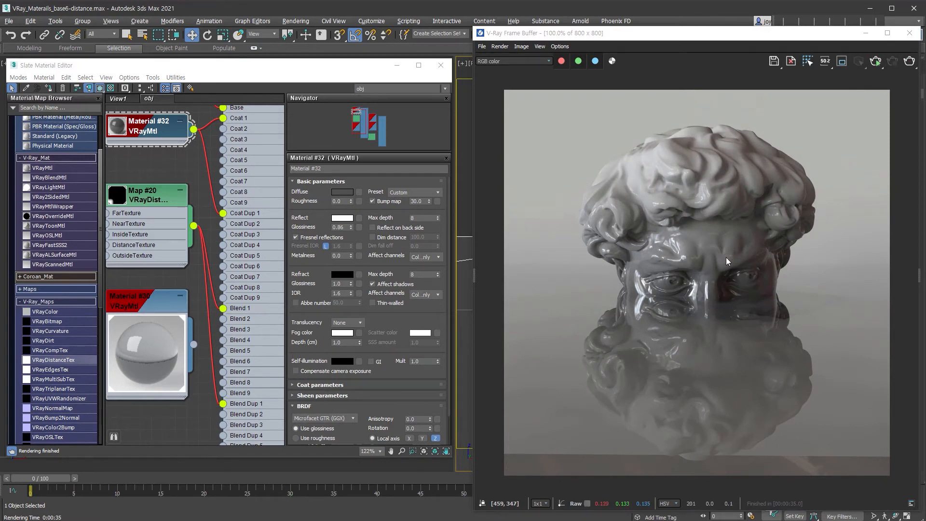
- Reduce the VRayDistanceTex distance to 300 and start interactive rendering
double_click(144, 195)
double_click(408, 193)
type("300")
key("Return")
left_click(875, 61)
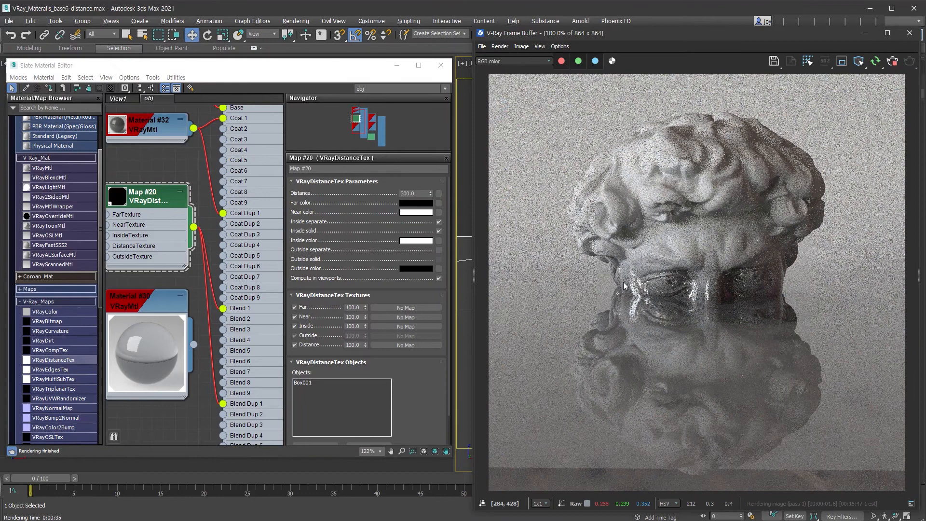
- Darken the coat VRayMtl's diffuse color to a value of 12
middle_click_drag(175, 155, 198, 195)
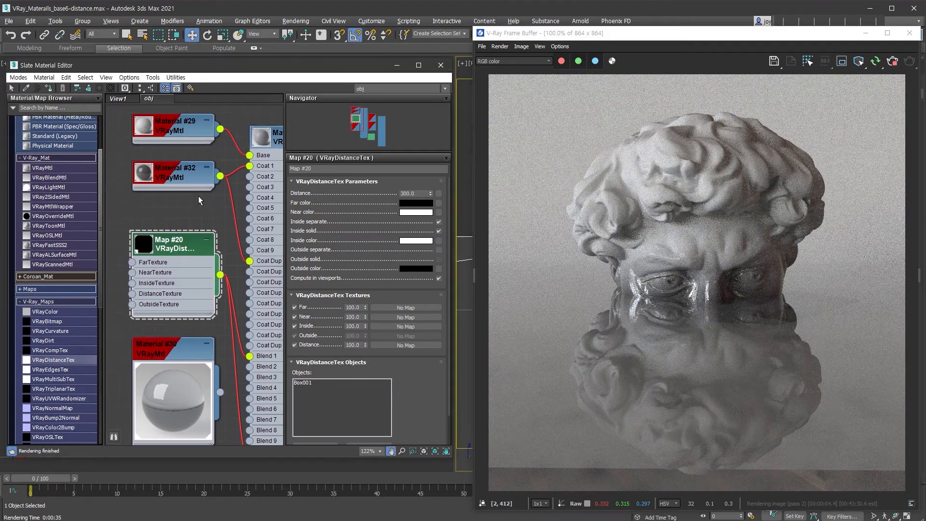
left_click(198, 191)
left_click(346, 193)
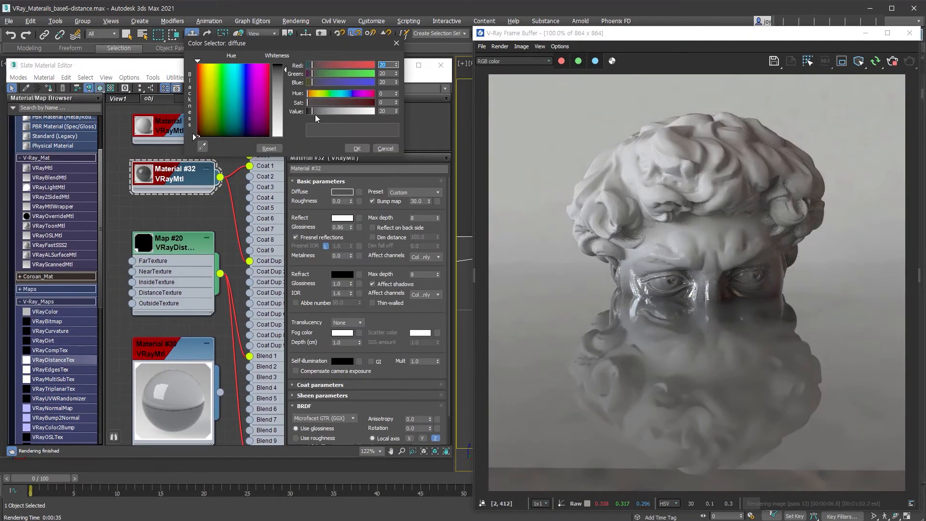
left_click_drag(312, 112, 310, 111)
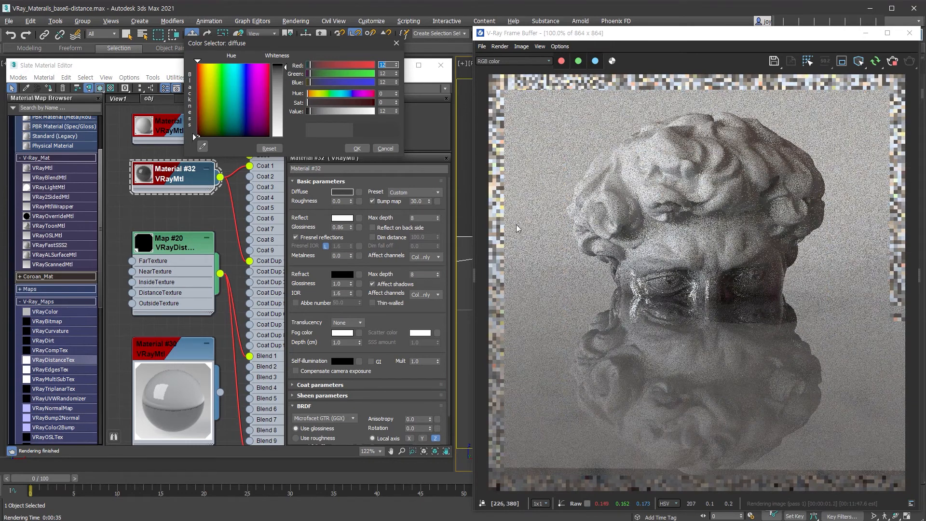
left_click(356, 149)
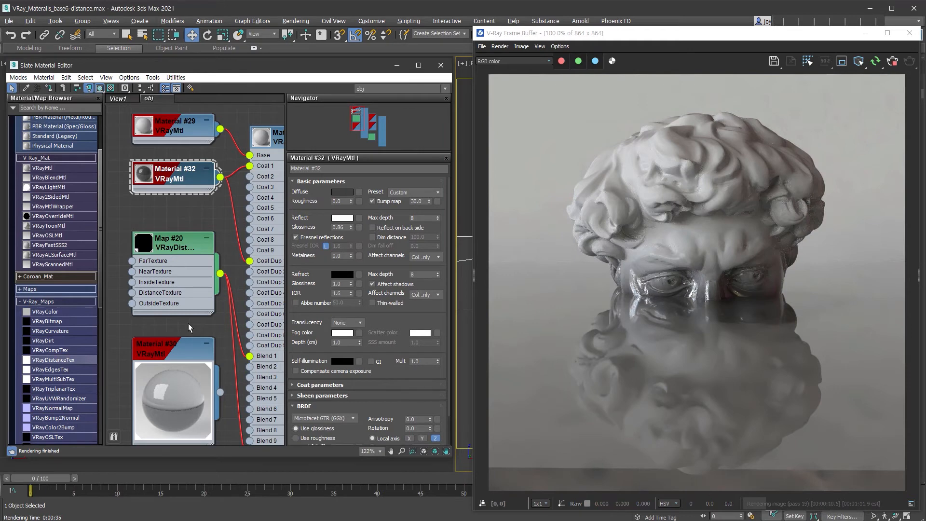
- Set the box material's fog depth to 120 cm and tint its fog color pale green
double_click(175, 358)
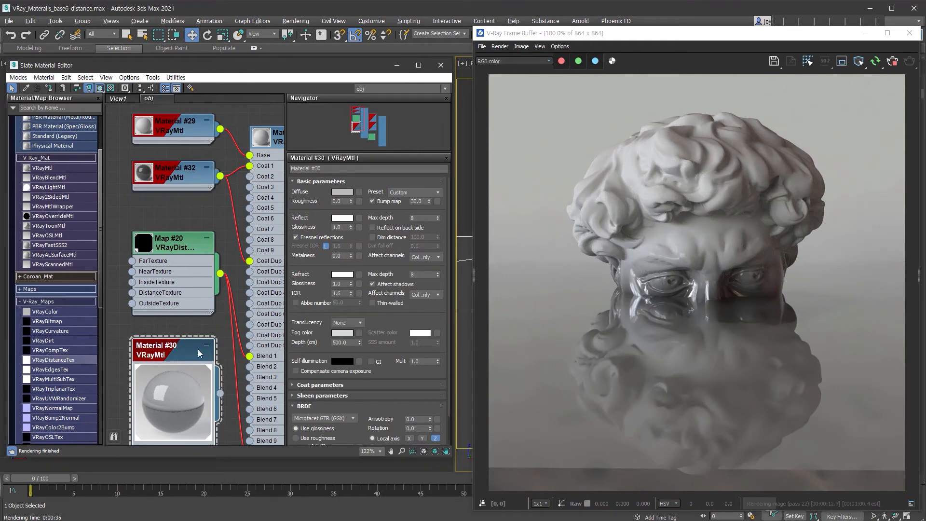
double_click(349, 341)
type("120")
key("Return")
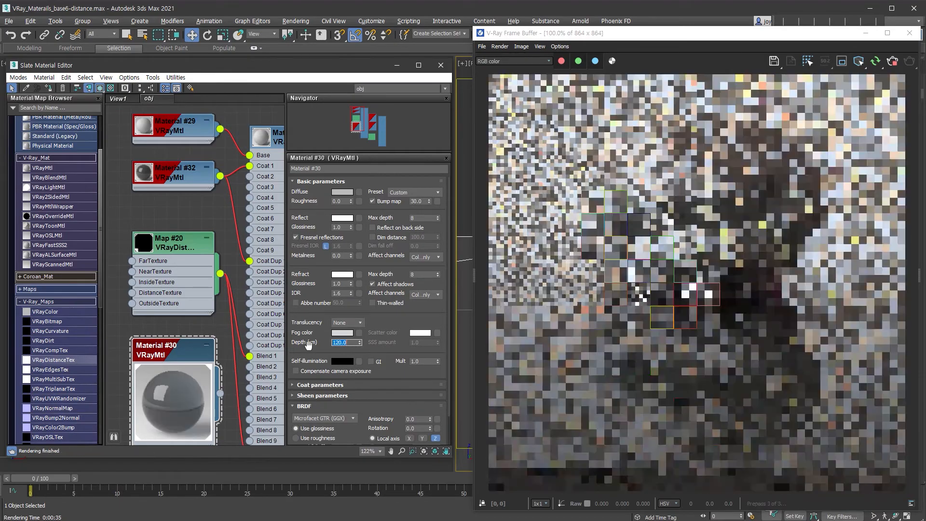
left_click(342, 332)
left_click_drag(241, 125, 237, 107)
left_click_drag(312, 102, 337, 94)
left_click(357, 148)
middle_click_drag(184, 411, 209, 276)
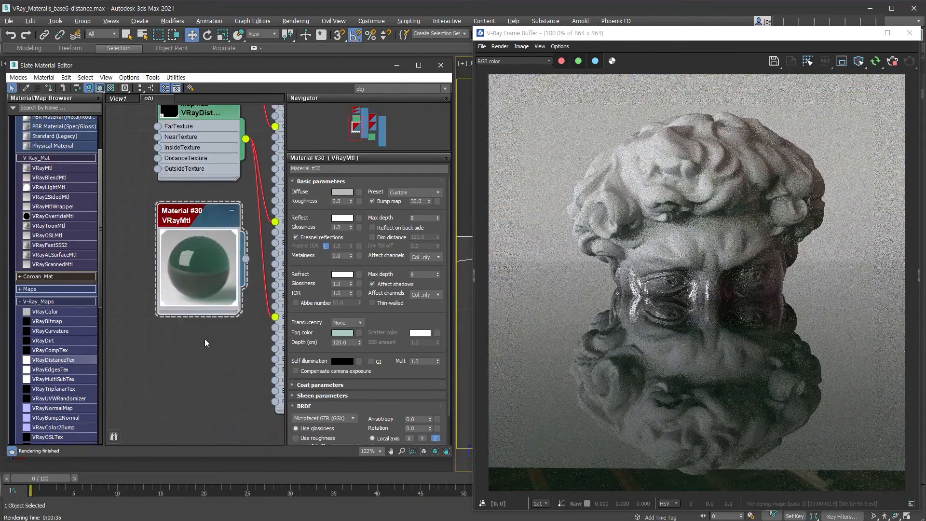
- Add a Noise map to the box material's bump slot with X tiling 0.8, Y tiling 1.5 and size 250
left_click(439, 201)
left_click(548, 248)
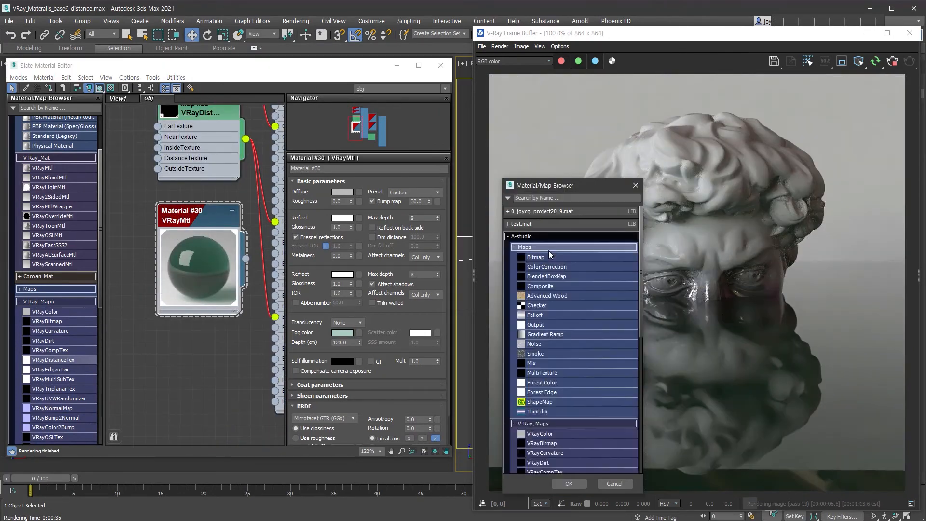
double_click(546, 344)
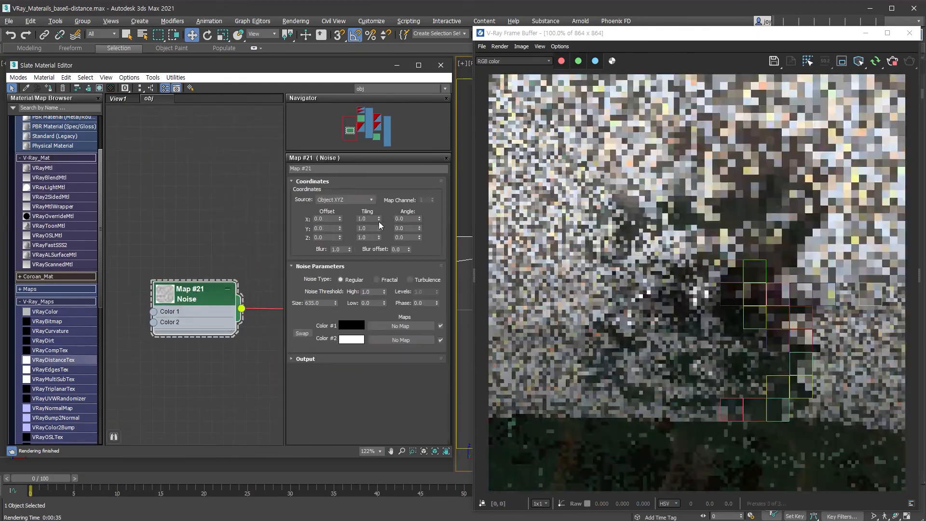
left_click(379, 221)
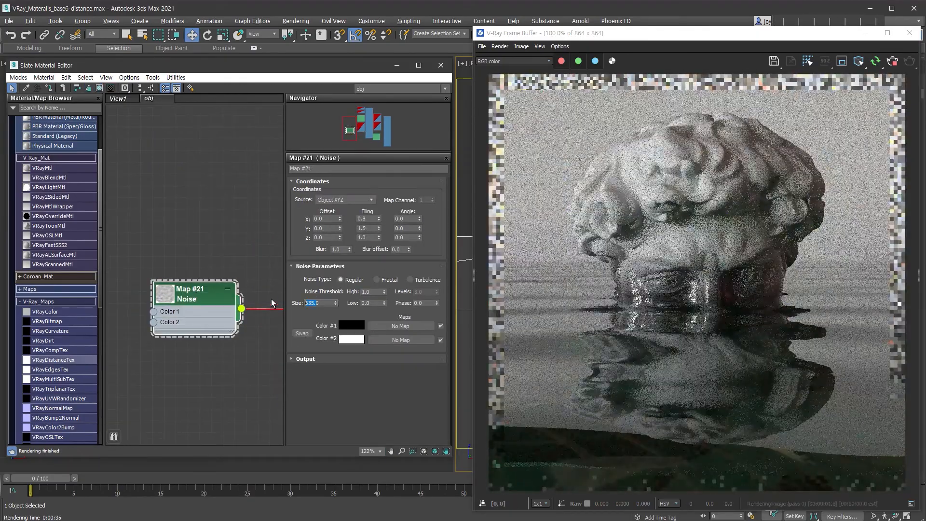
type("250")
key("Return")
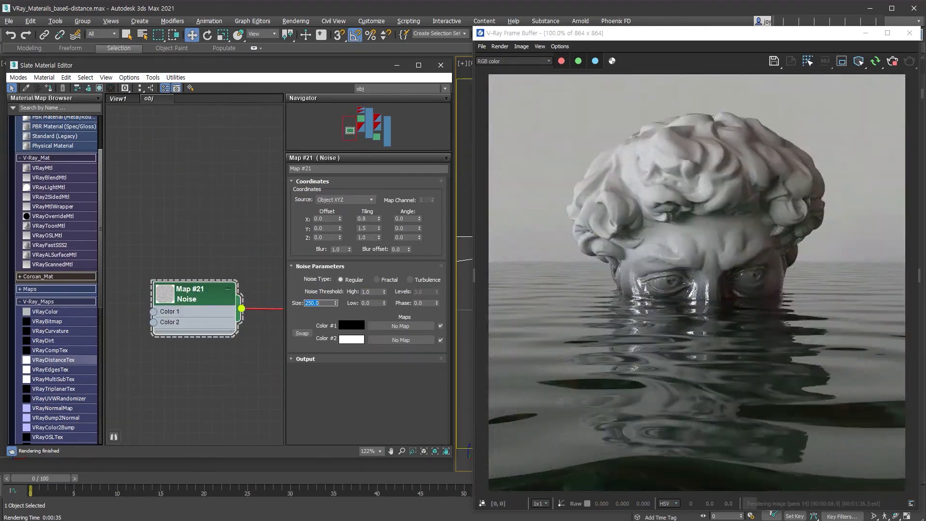